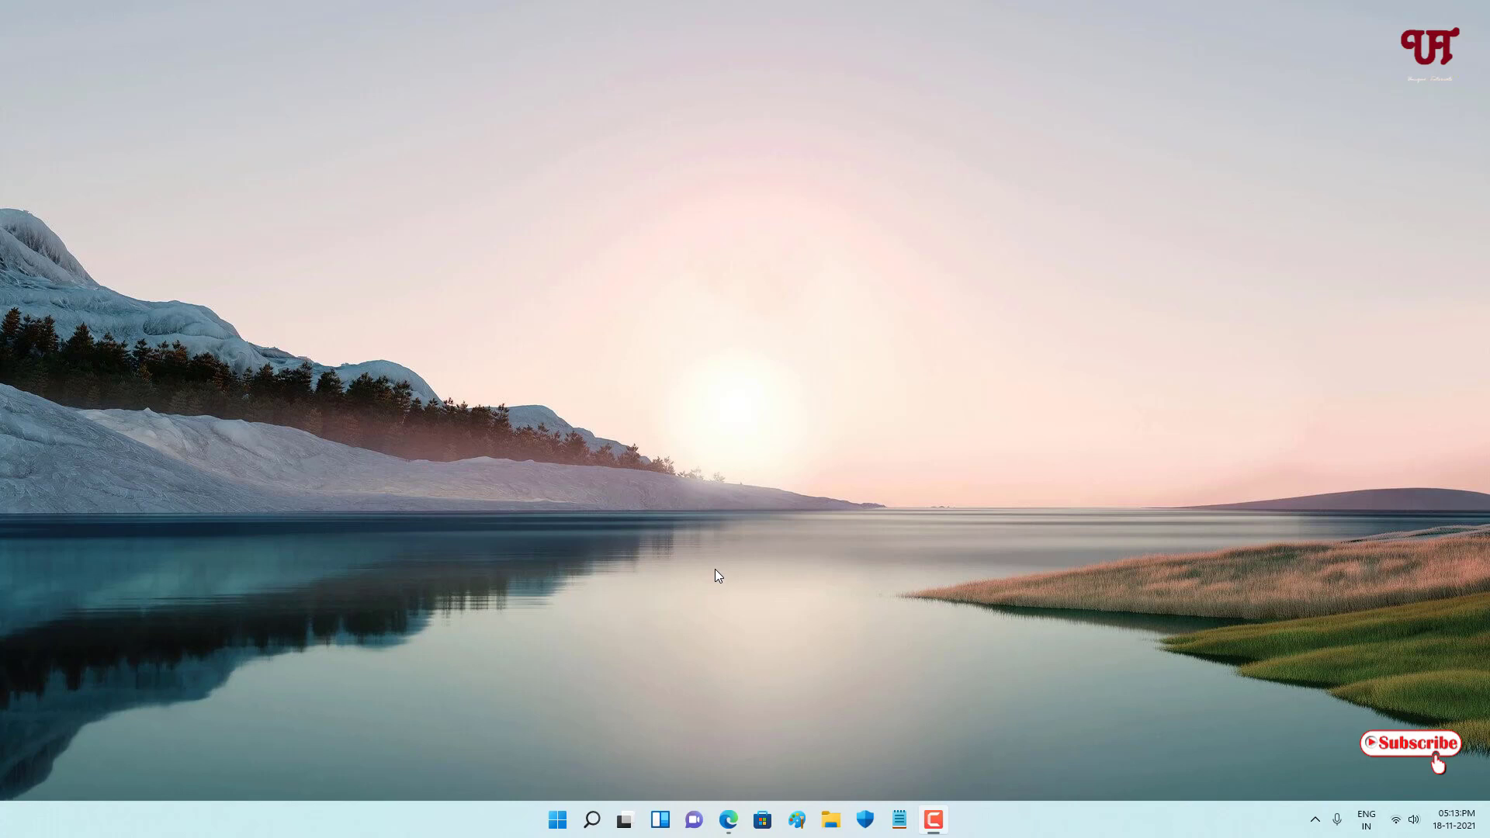
Step: Open This PC in File Explorer, move it around, close it, and reopen it
click(834, 821)
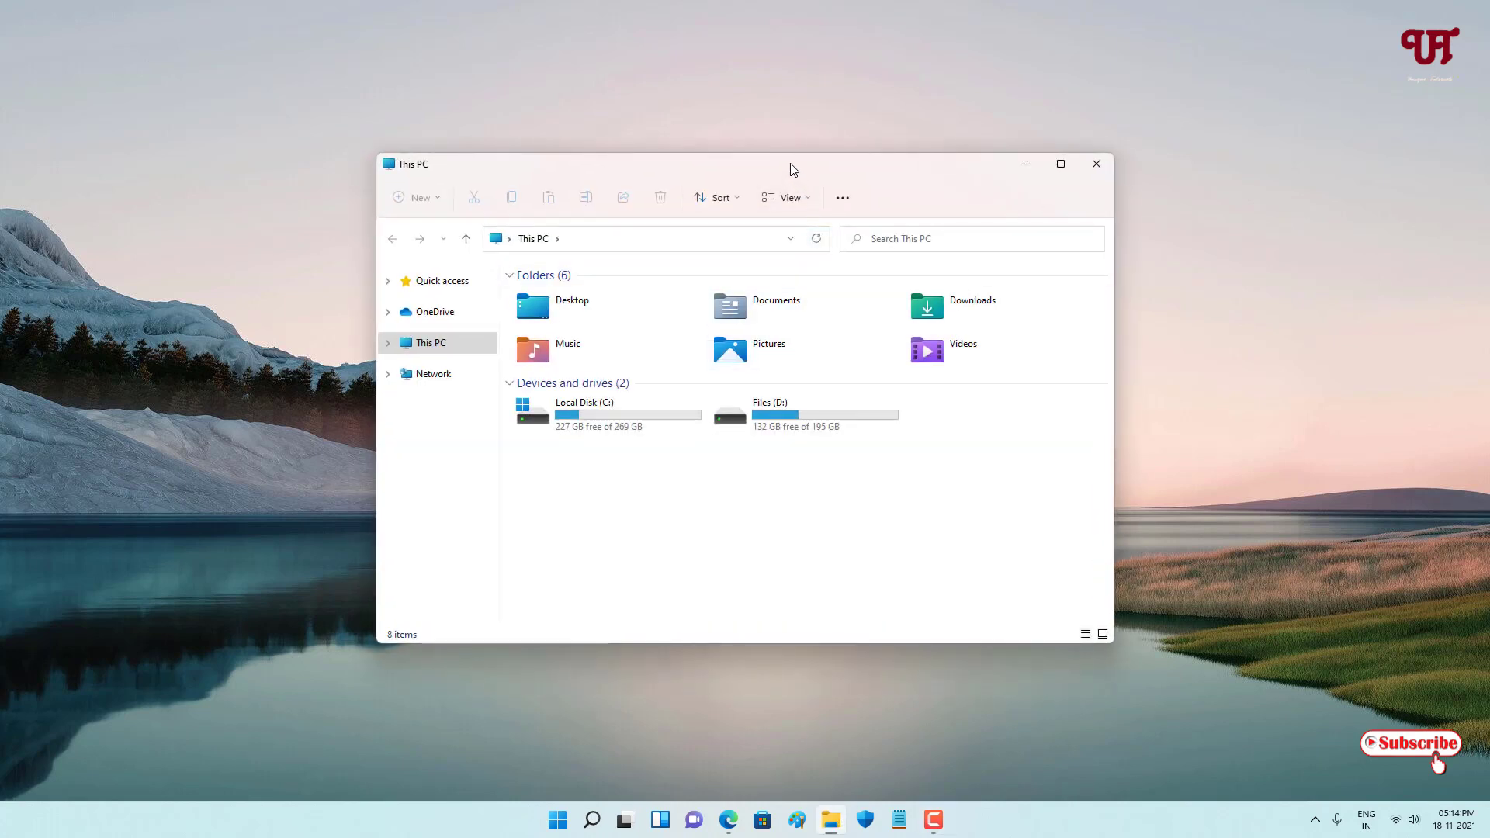
mouse_move(790, 165)
mouse_down()
mouse_move(700, 166)
mouse_move(506, 120)
mouse_move(470, 93)
mouse_up()
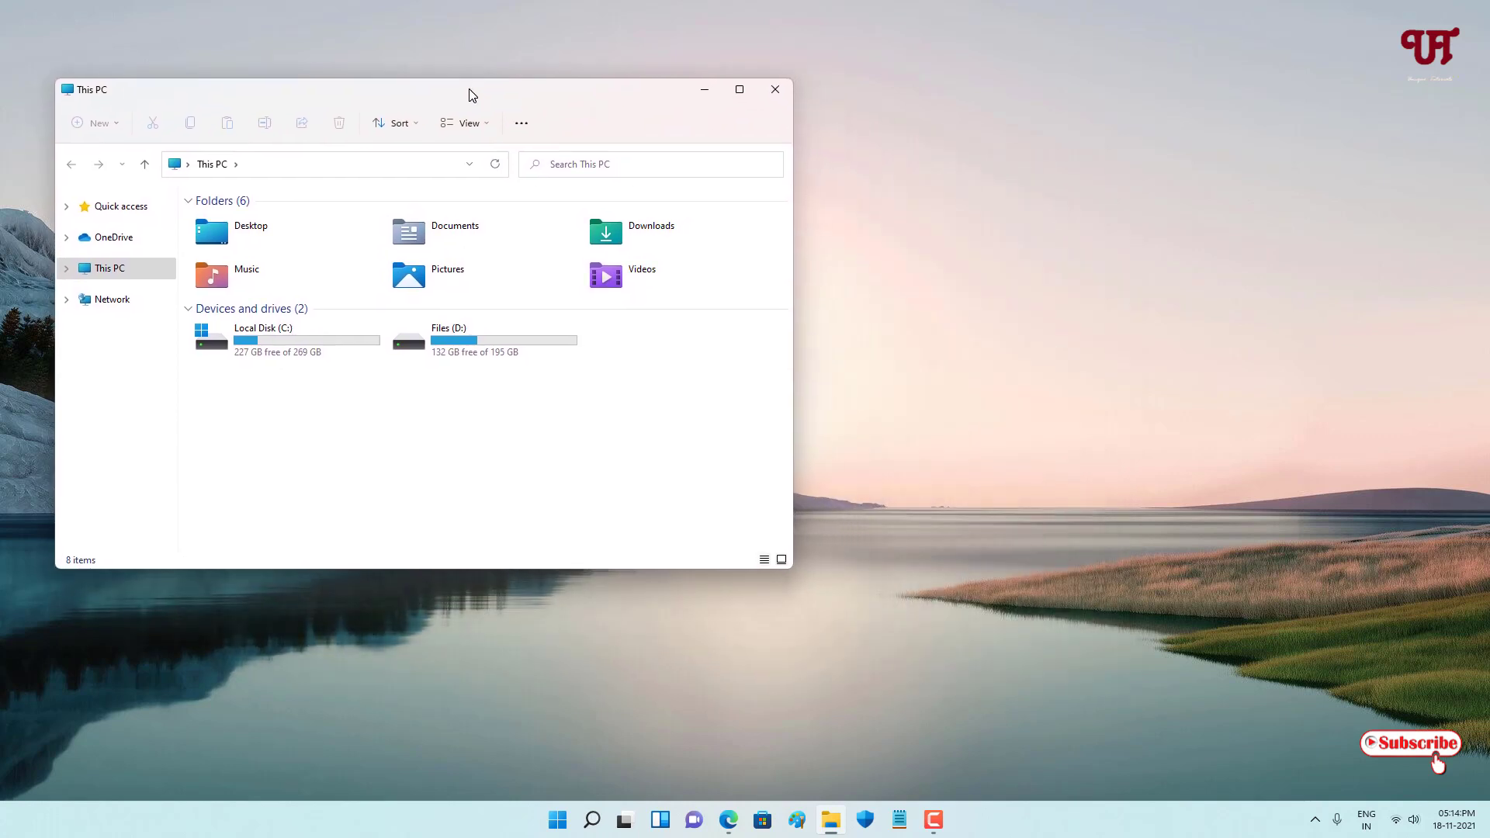
click(775, 91)
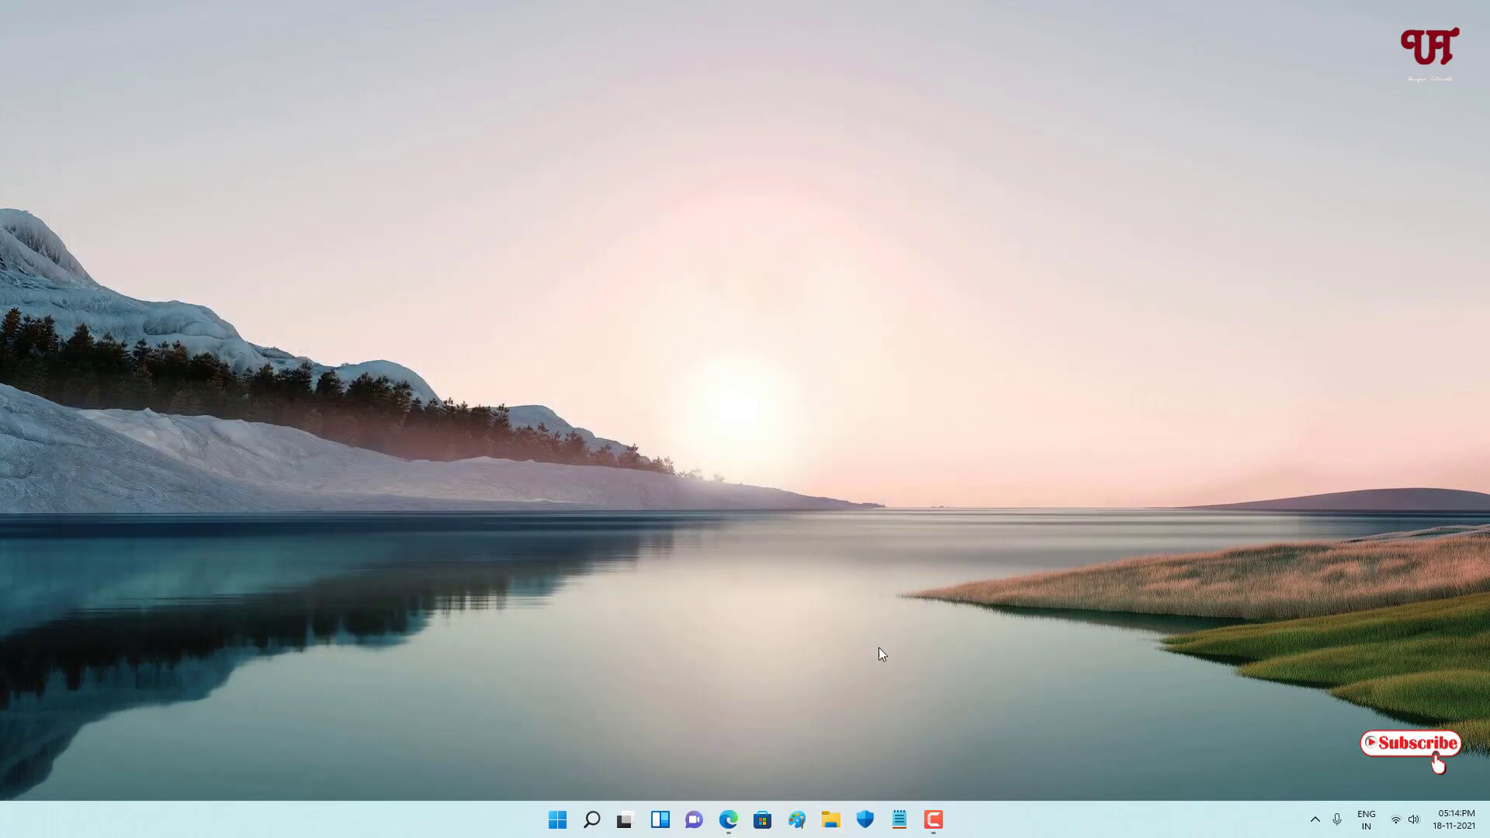
click(834, 821)
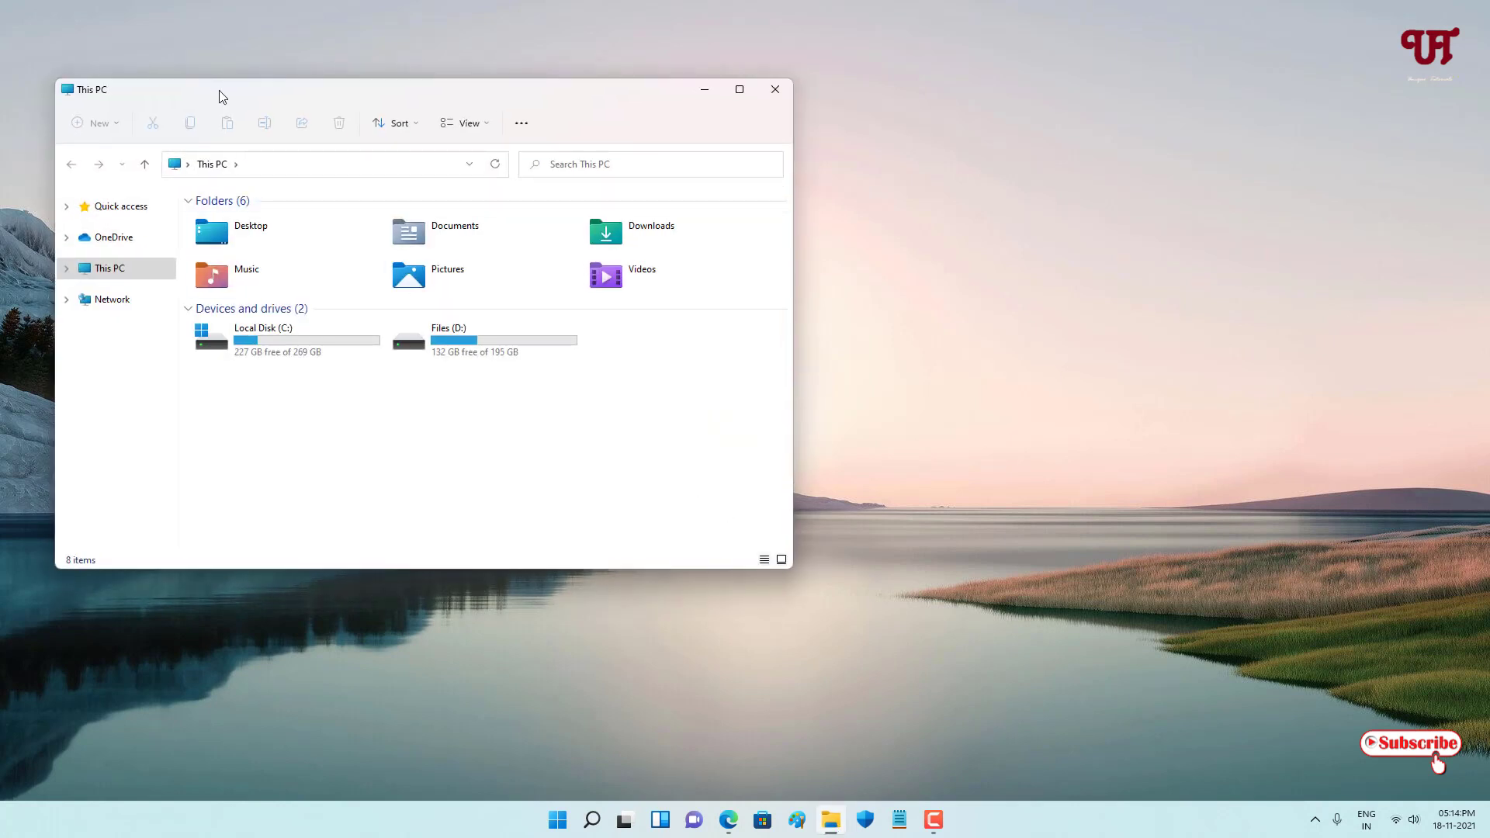
drag(219, 92, 542, 191)
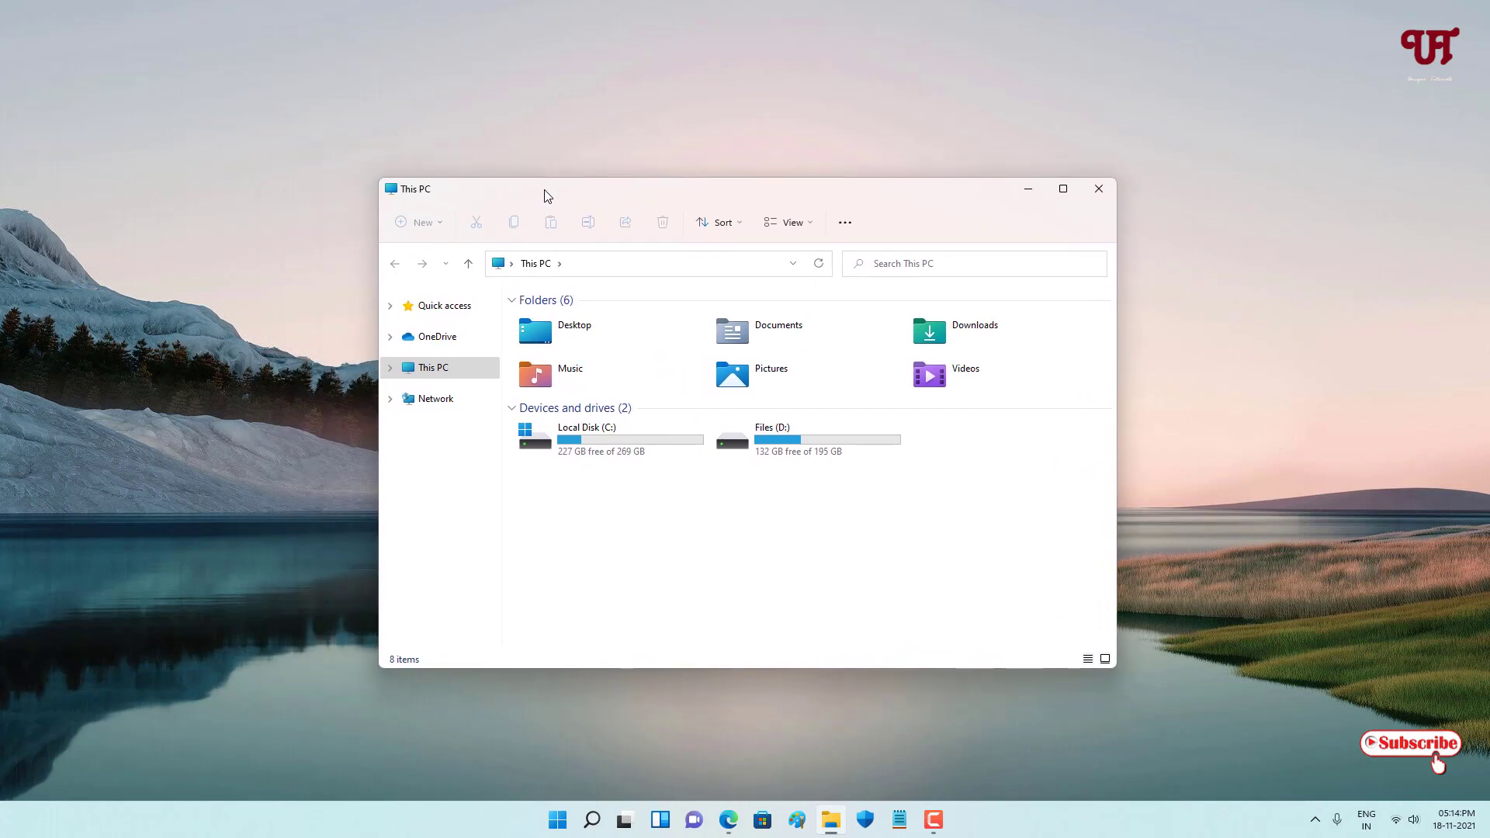
drag(544, 194, 530, 187)
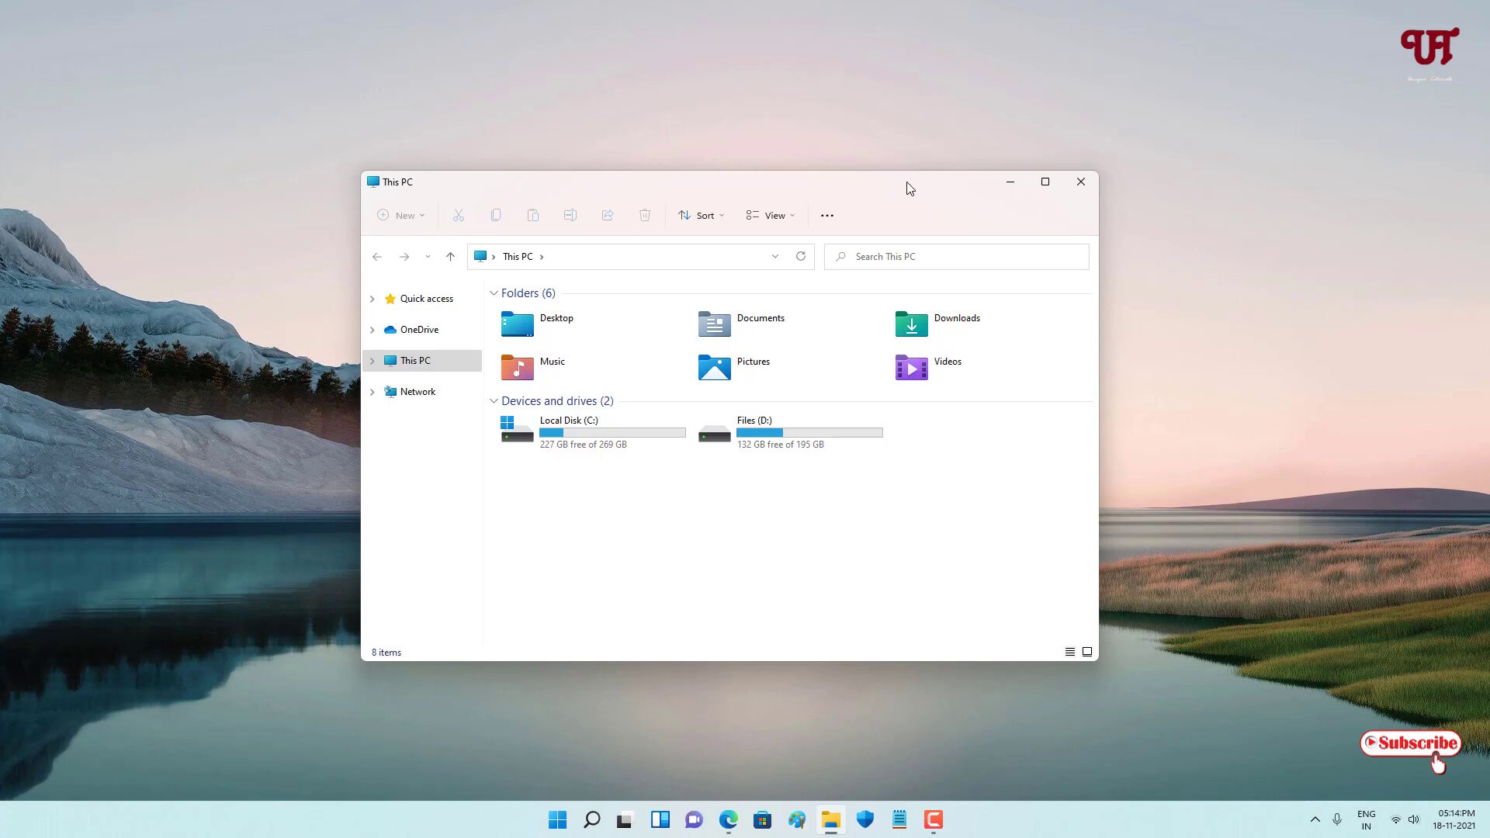
mouse_move(893, 193)
mouse_down()
mouse_move(883, 218)
mouse_move(935, 212)
mouse_move(899, 209)
mouse_up()
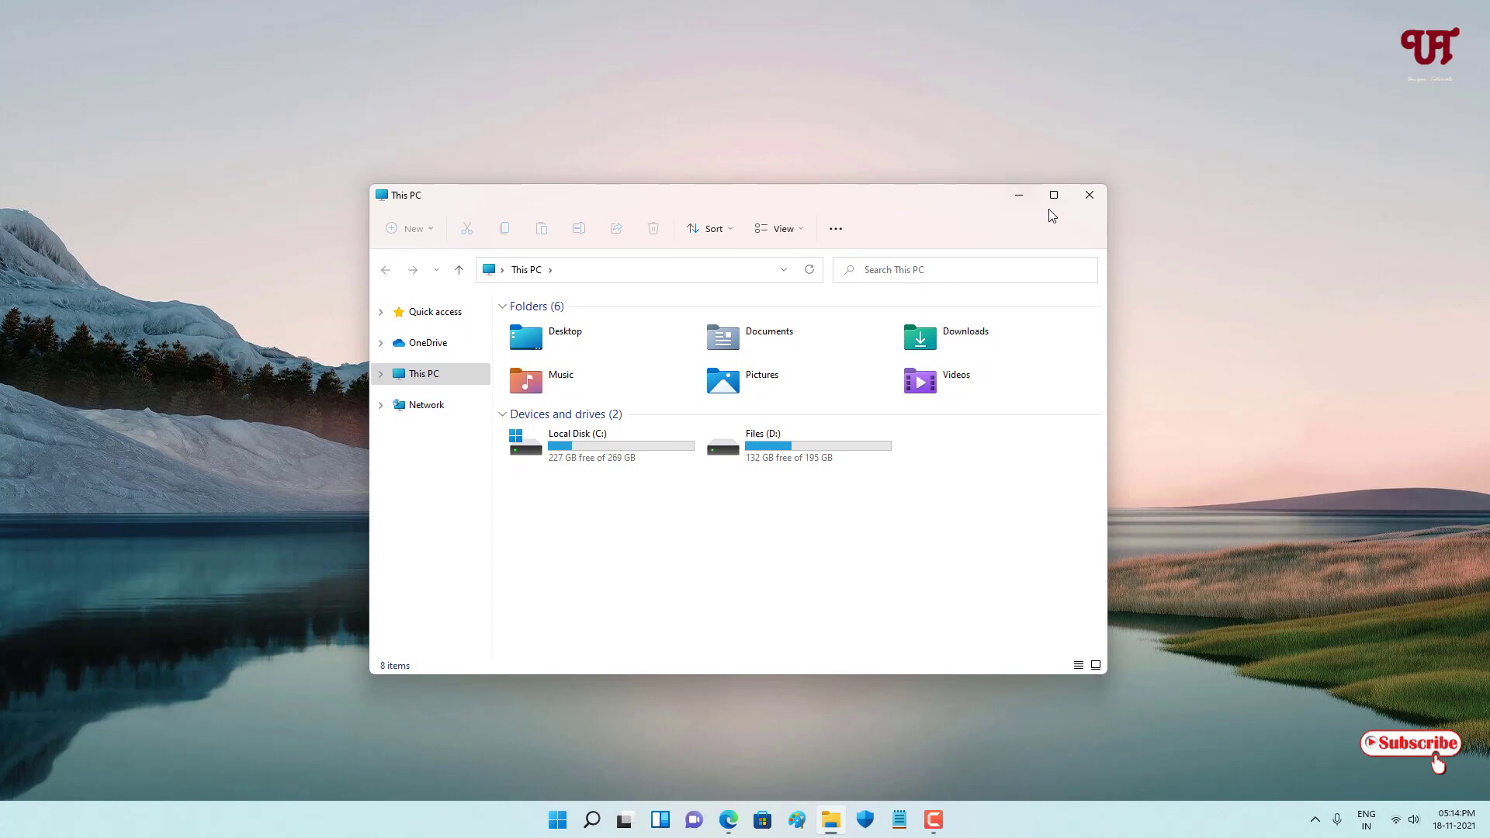
Step: Move File Explorer to the upper left, close and reopen it, and nudge it back
mouse_move(916, 197)
mouse_down()
mouse_move(1064, 230)
mouse_move(1148, 227)
mouse_move(653, 127)
mouse_move(578, 88)
mouse_up()
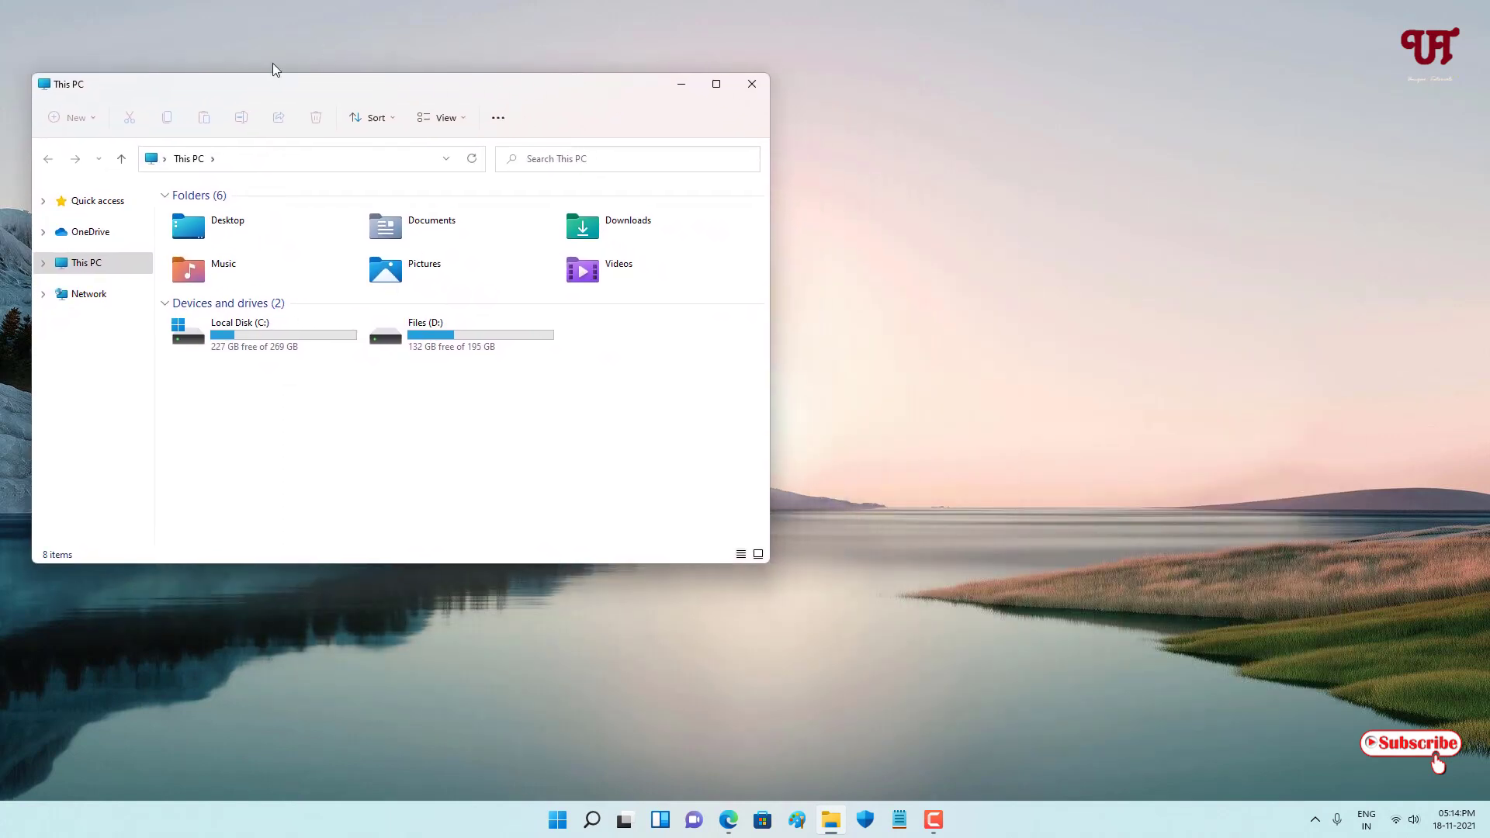
click(755, 86)
click(829, 819)
mouse_move(308, 85)
mouse_down()
mouse_move(332, 81)
mouse_move(652, 215)
mouse_up()
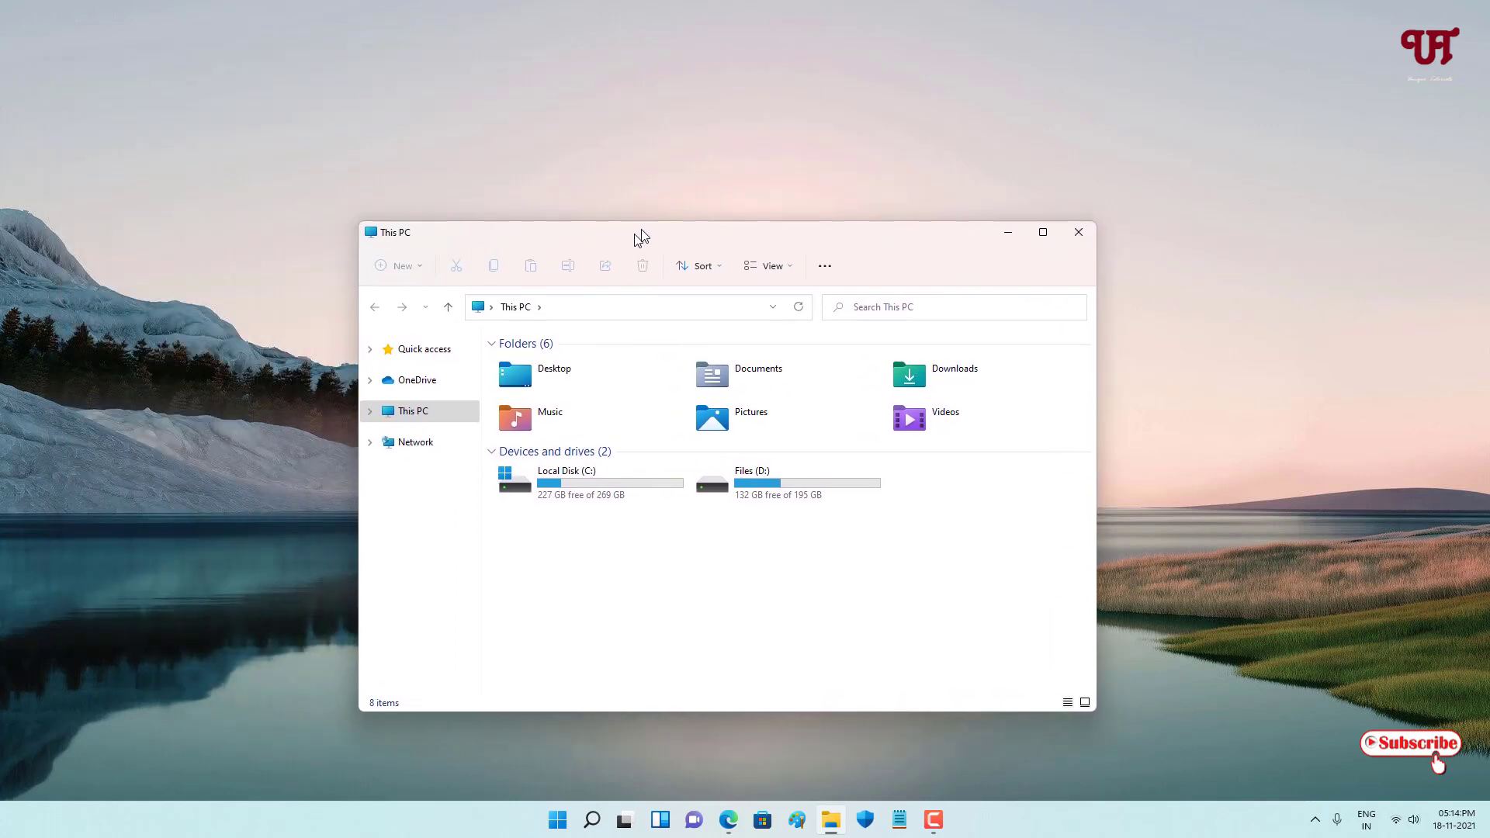
drag(652, 215, 638, 207)
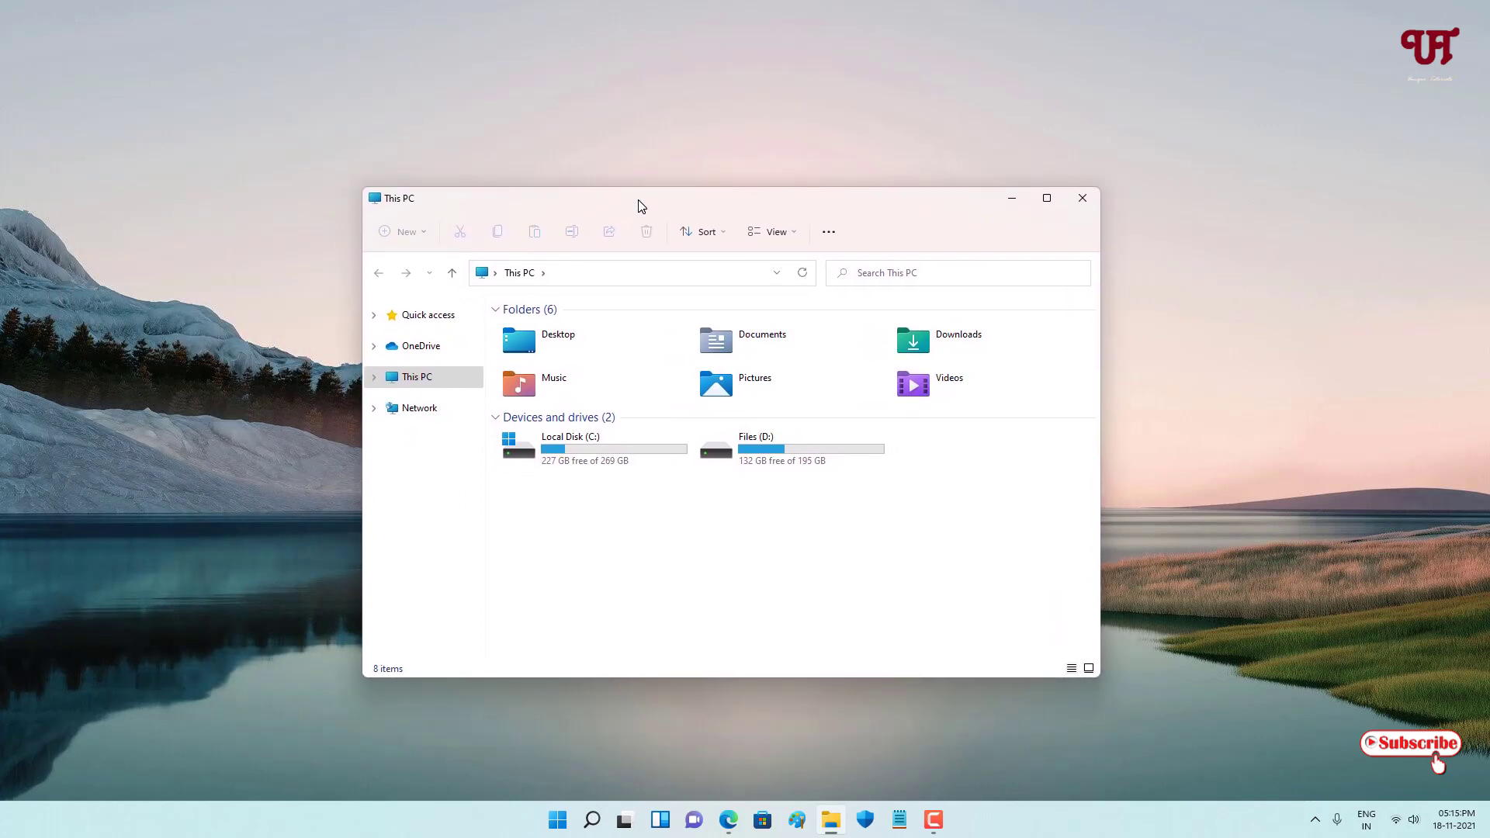
Step: Close File Explorer and open the Window Centering Helper page from Edge's Google results
click(1085, 198)
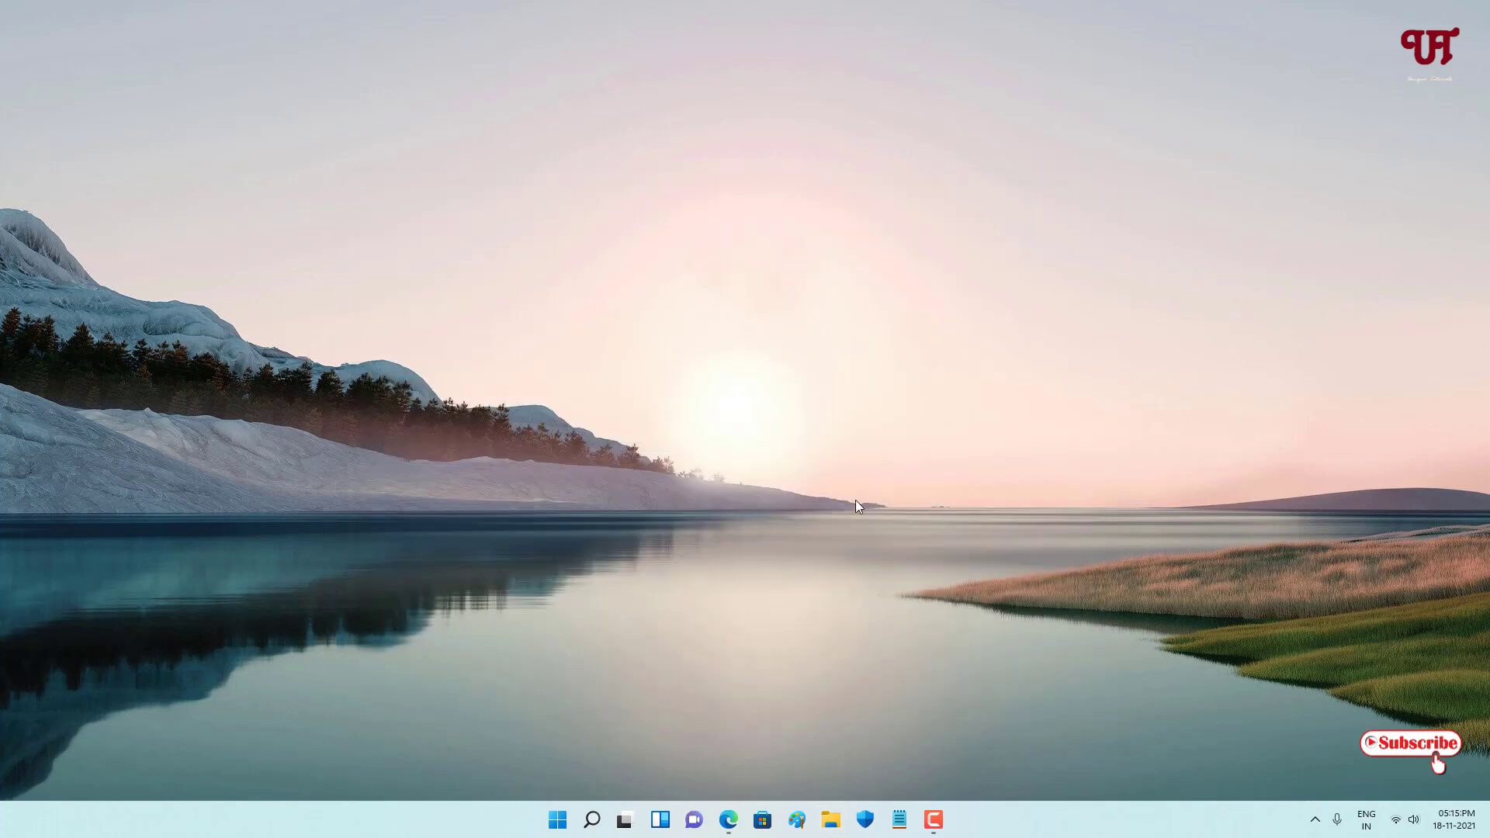
click(727, 820)
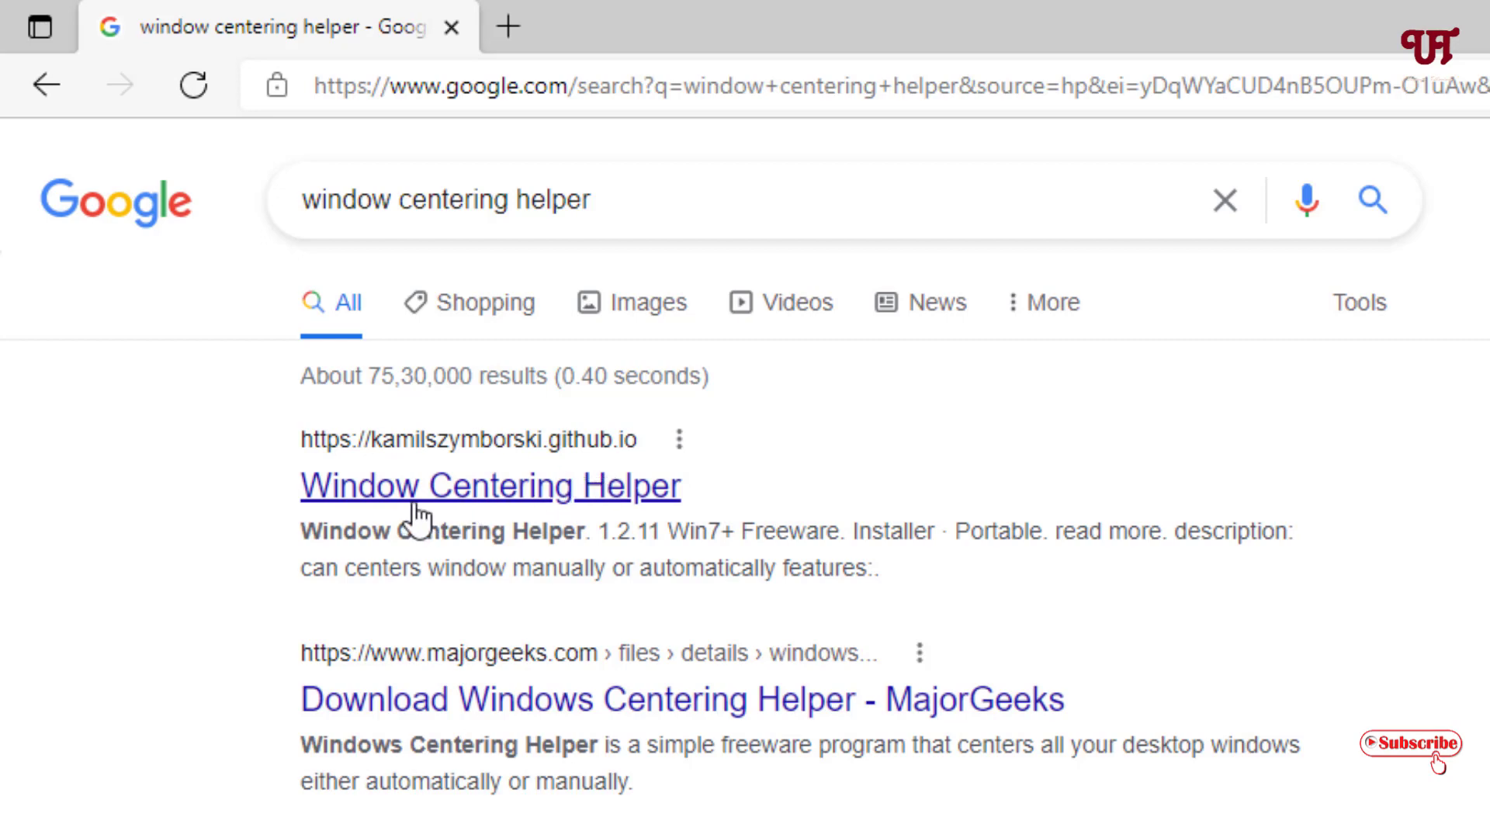
click(493, 505)
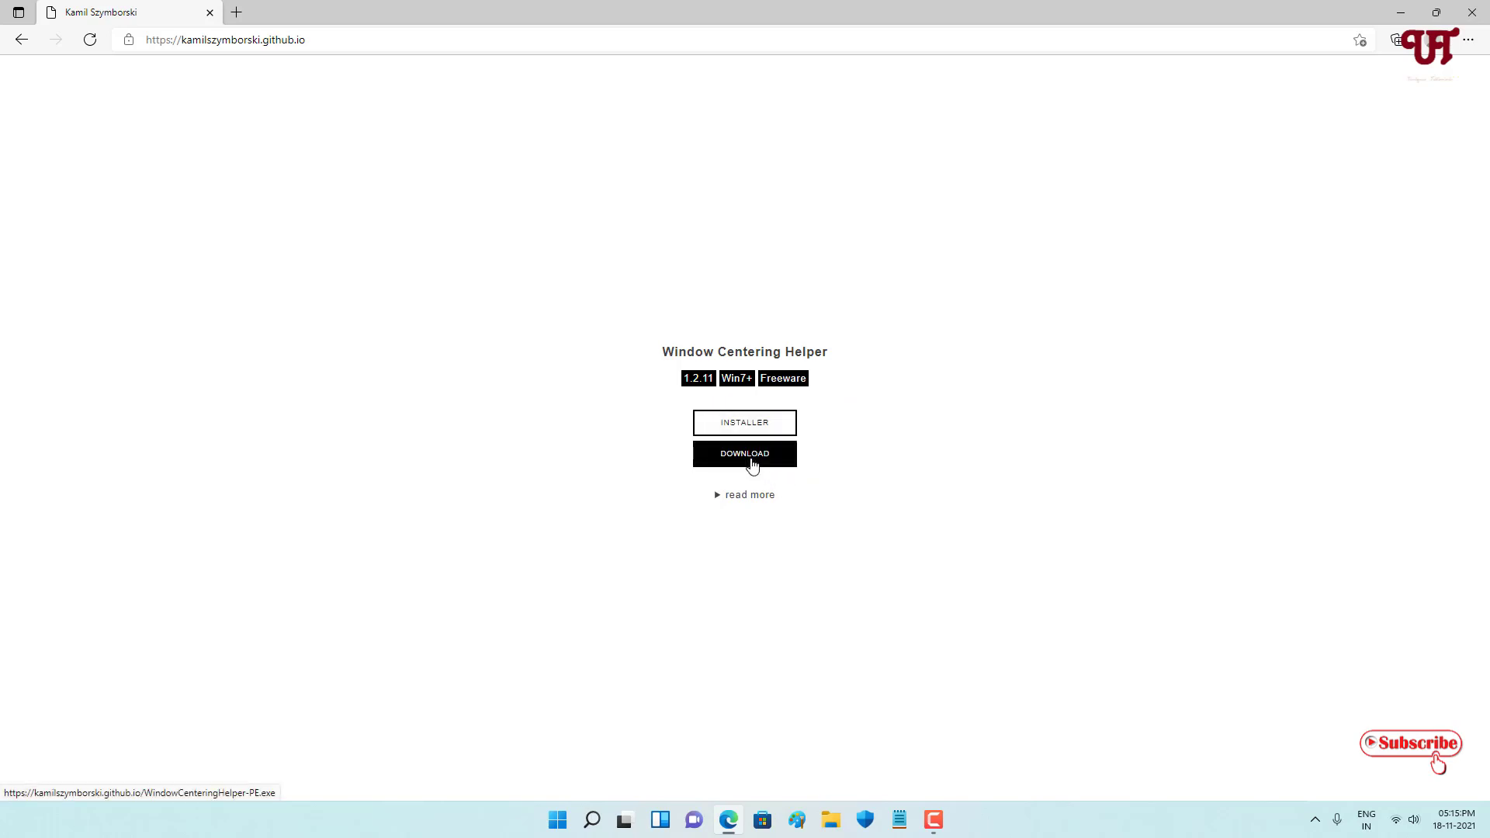
Step: Download the portable WindowCenteringHelper-PE.exe and show it in the Downloads folder
click(752, 465)
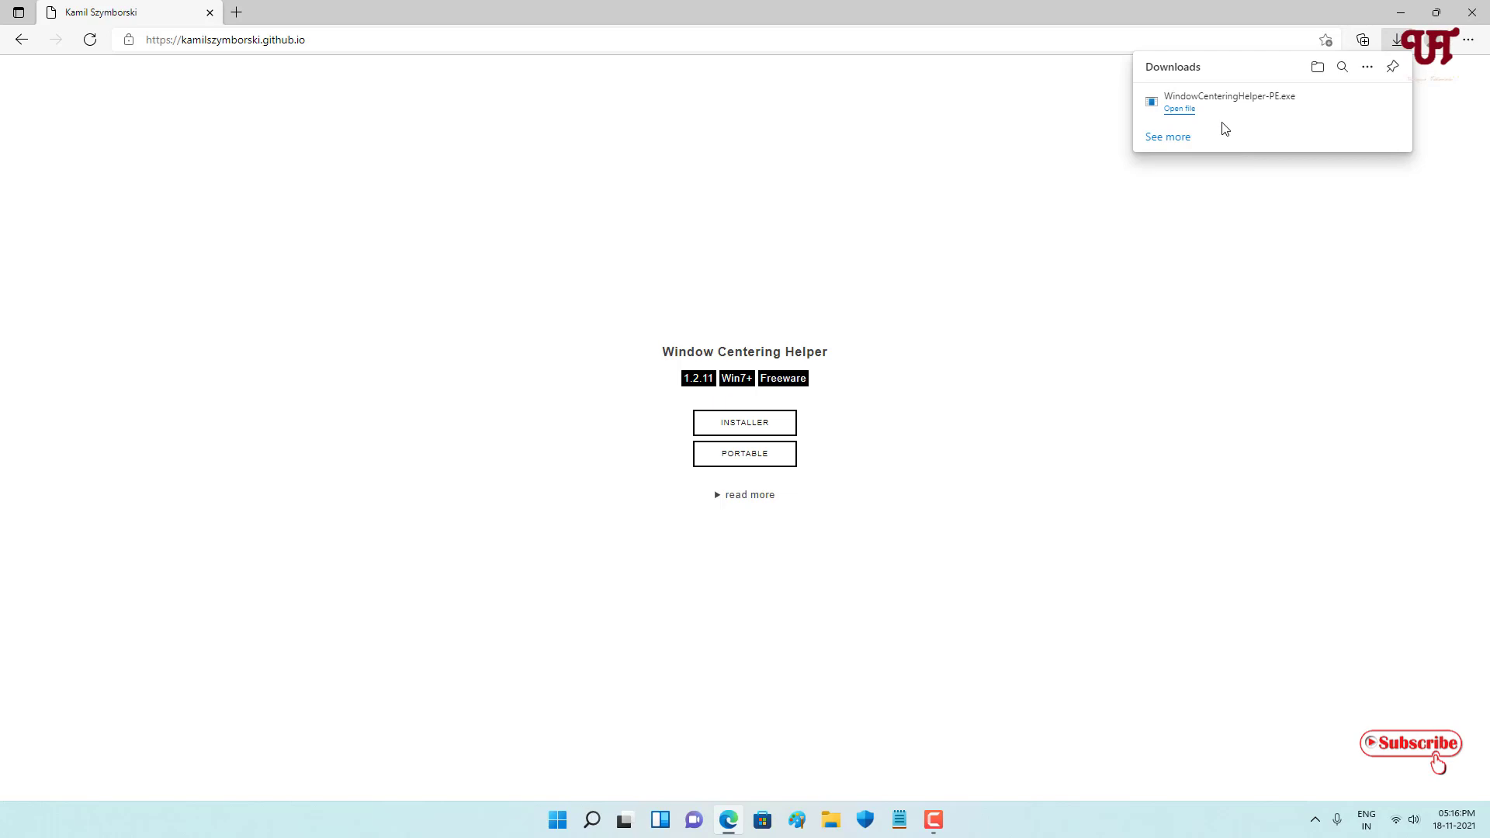
click(1318, 70)
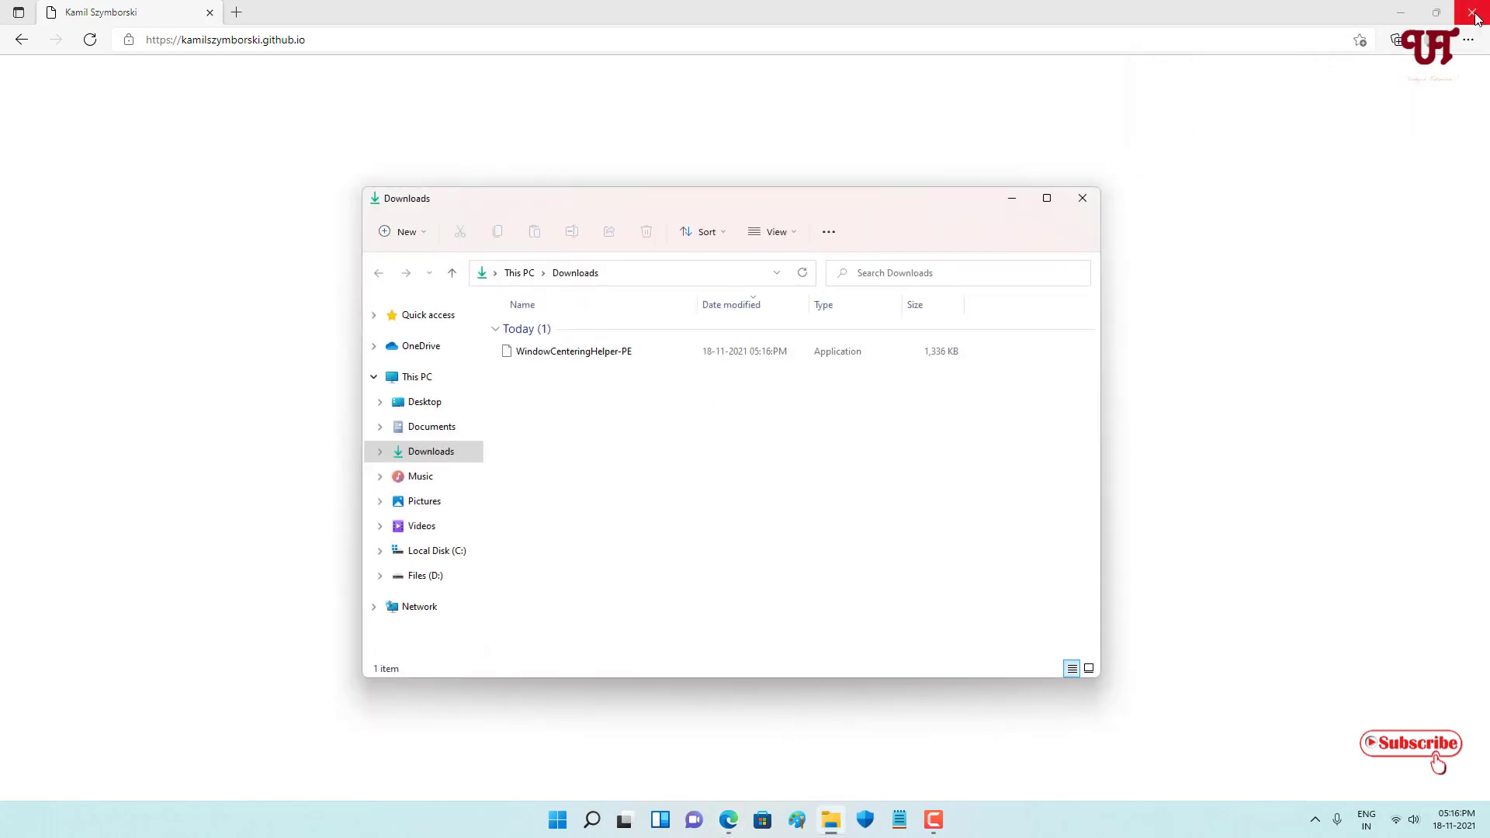
Step: Close Edge, run WindowCenteringHelper-PE, dismiss the first-run notice, and close Downloads
click(1475, 12)
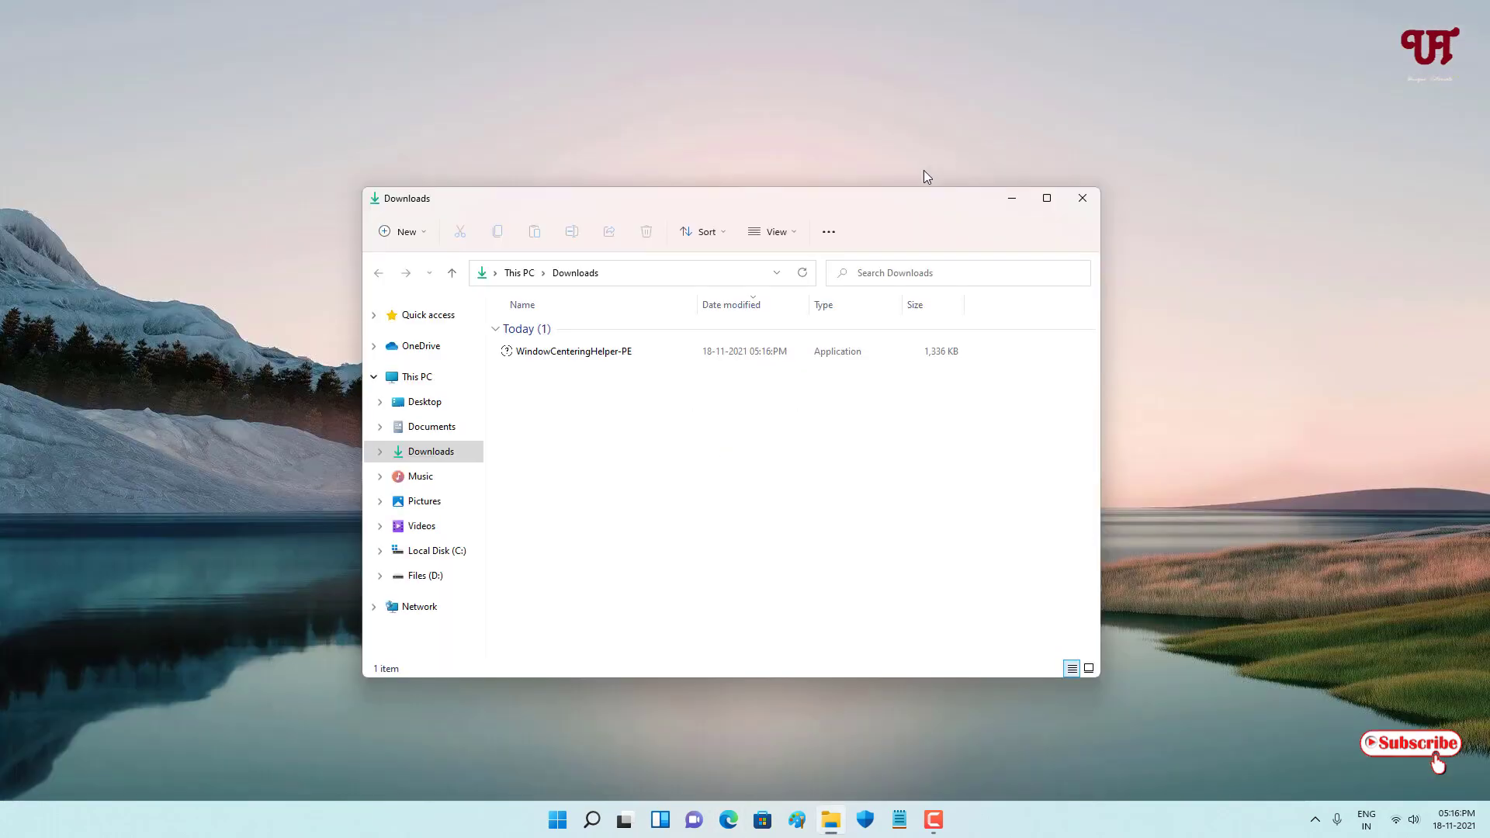
click(614, 362)
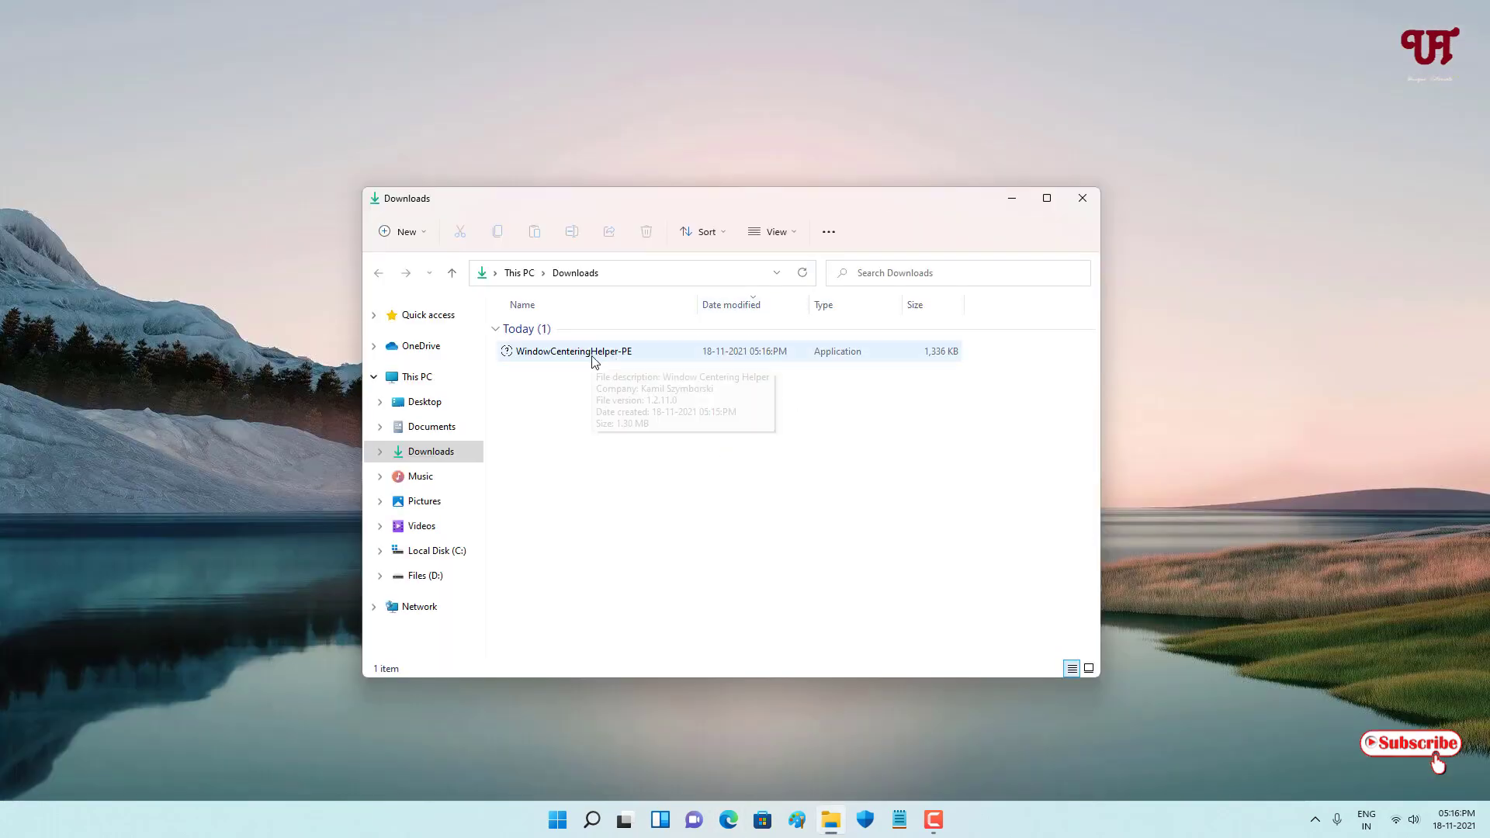
click(593, 362)
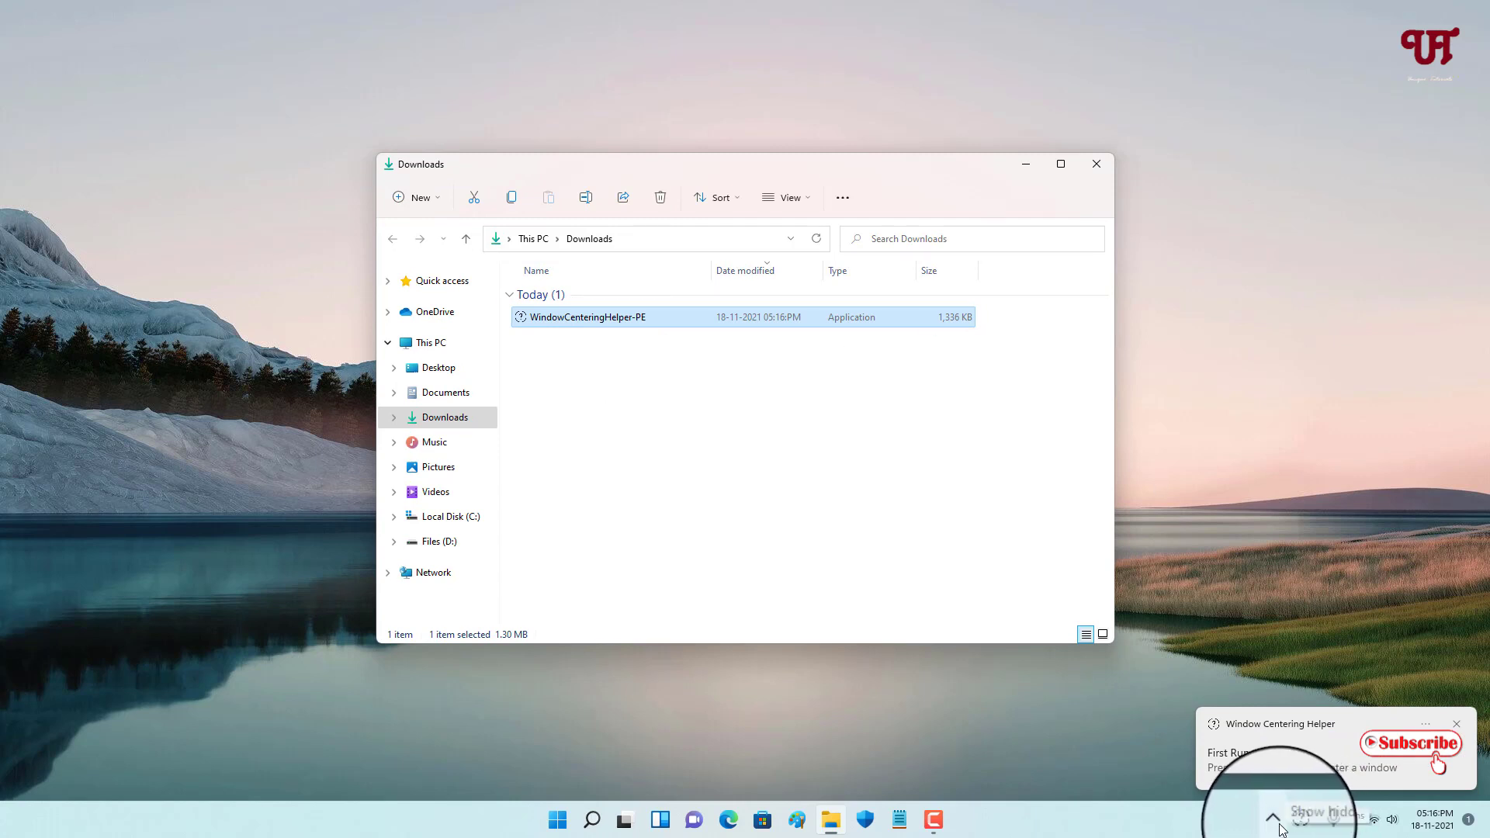
click(1454, 724)
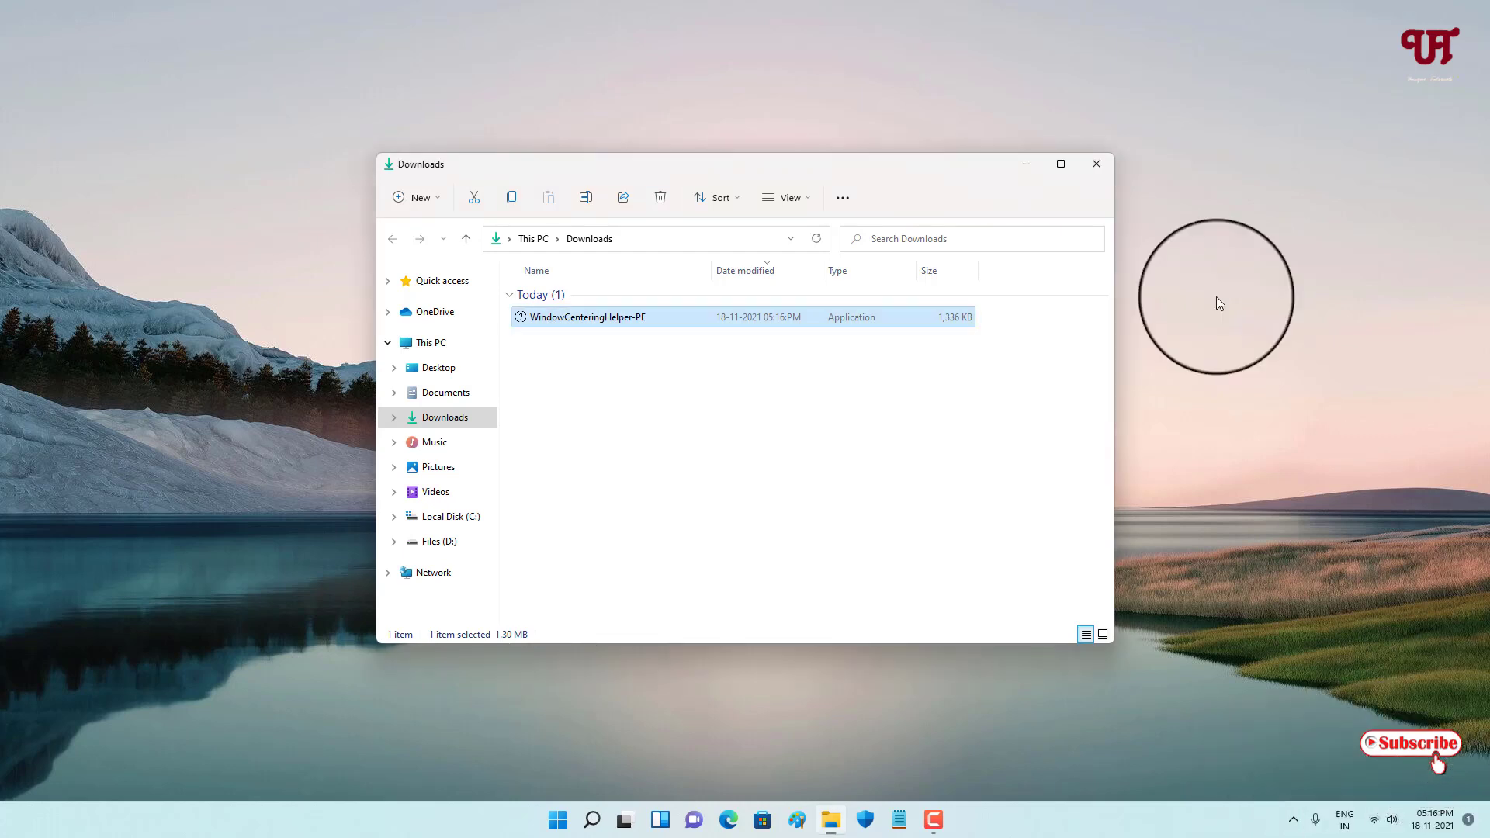
click(1097, 163)
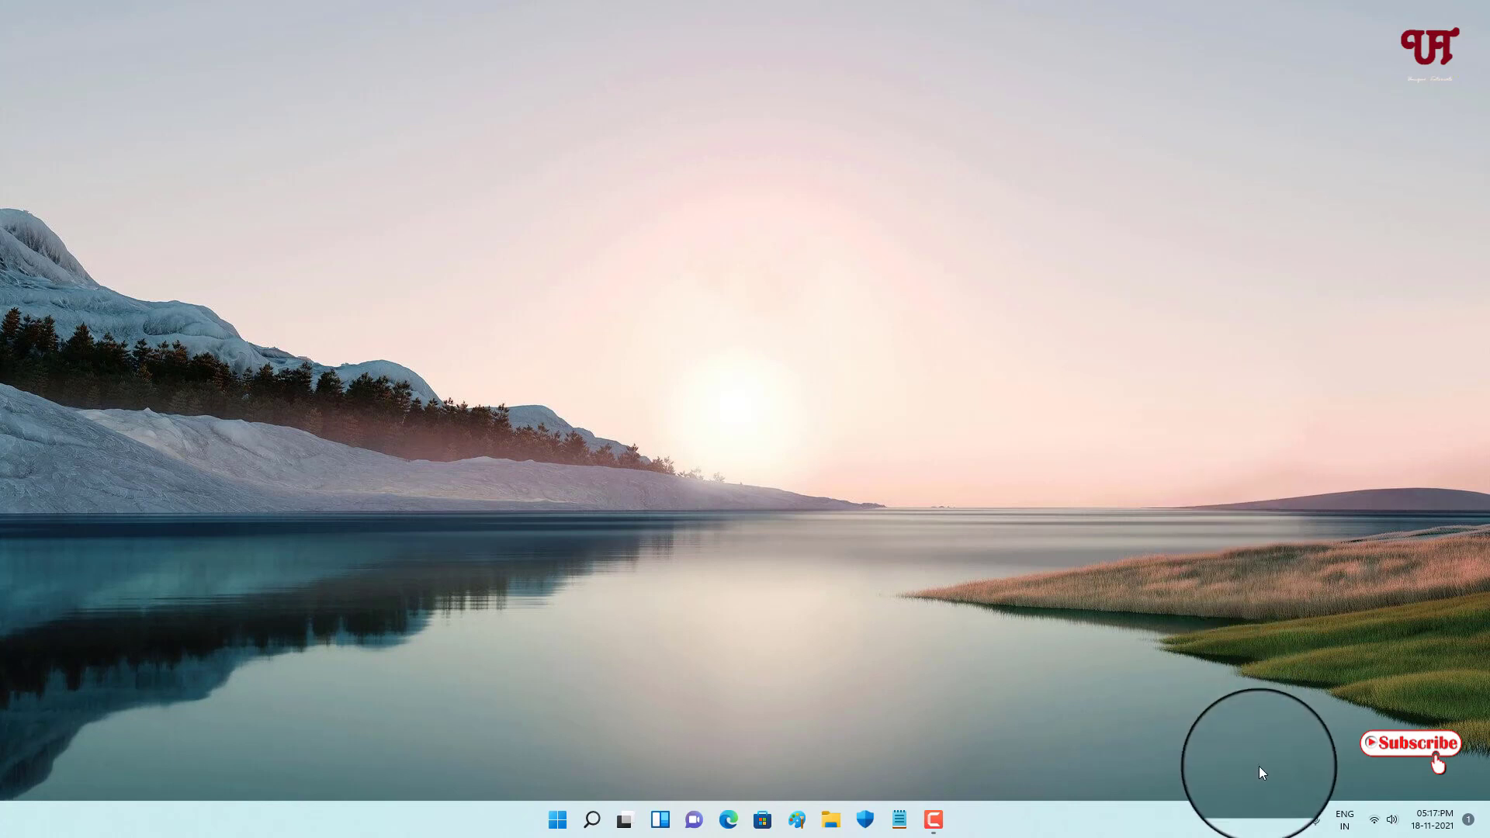
Step: Open Window Centering Helper's settings from the hidden tray icons
click(1292, 822)
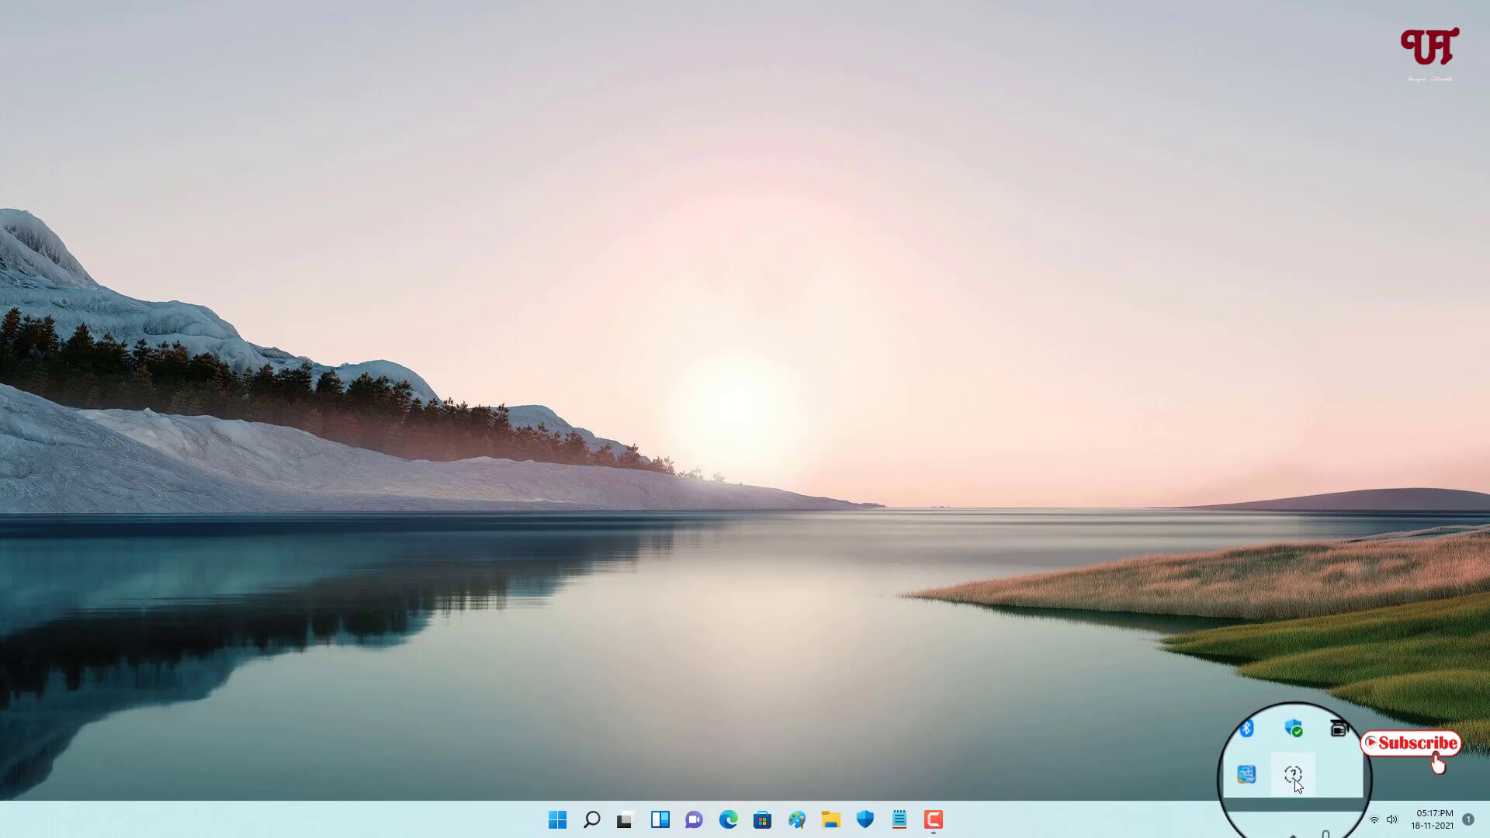
click(1296, 779)
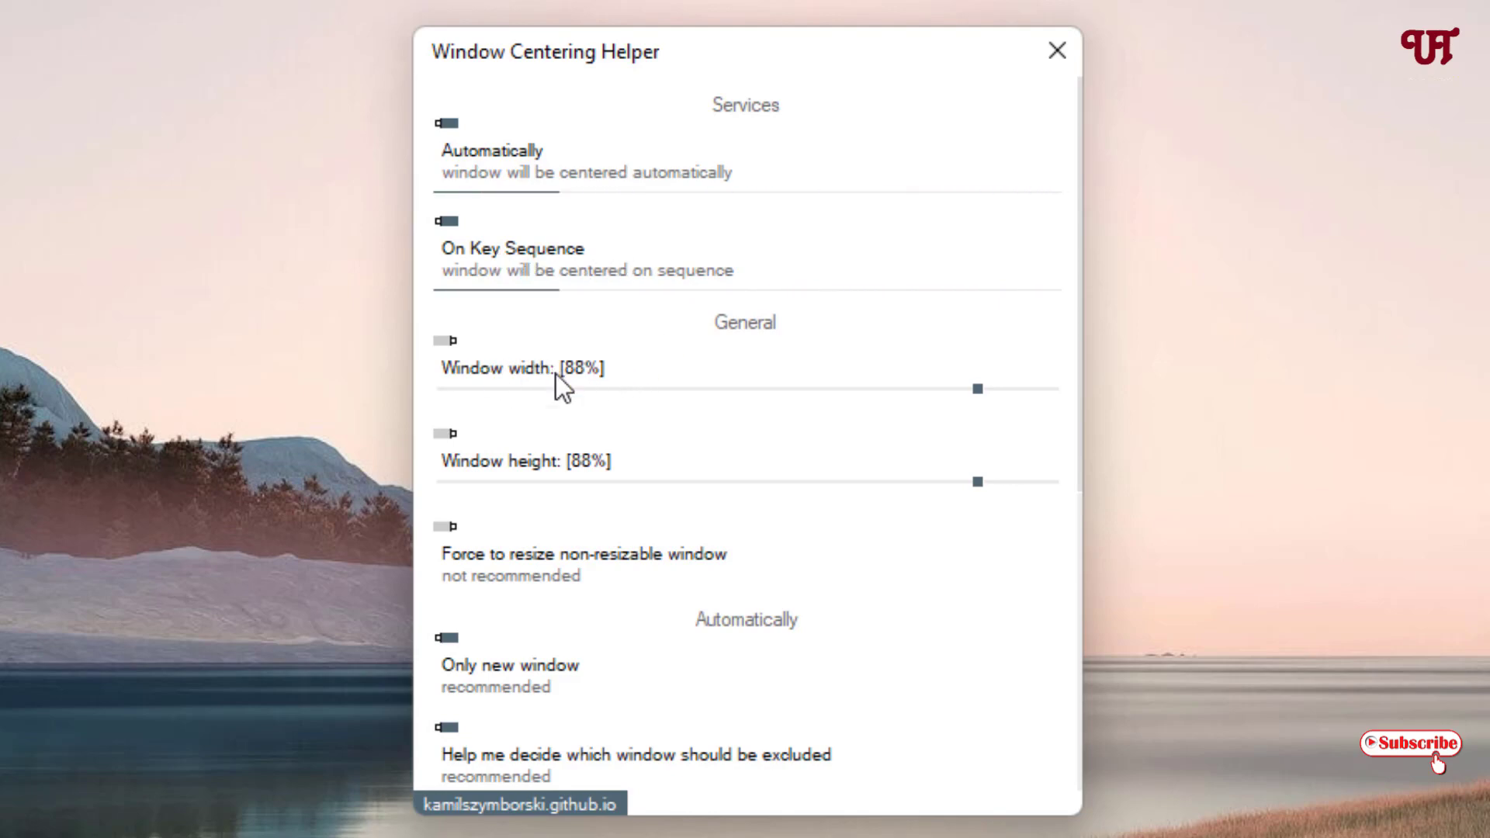
scroll(570, 407, down, 2)
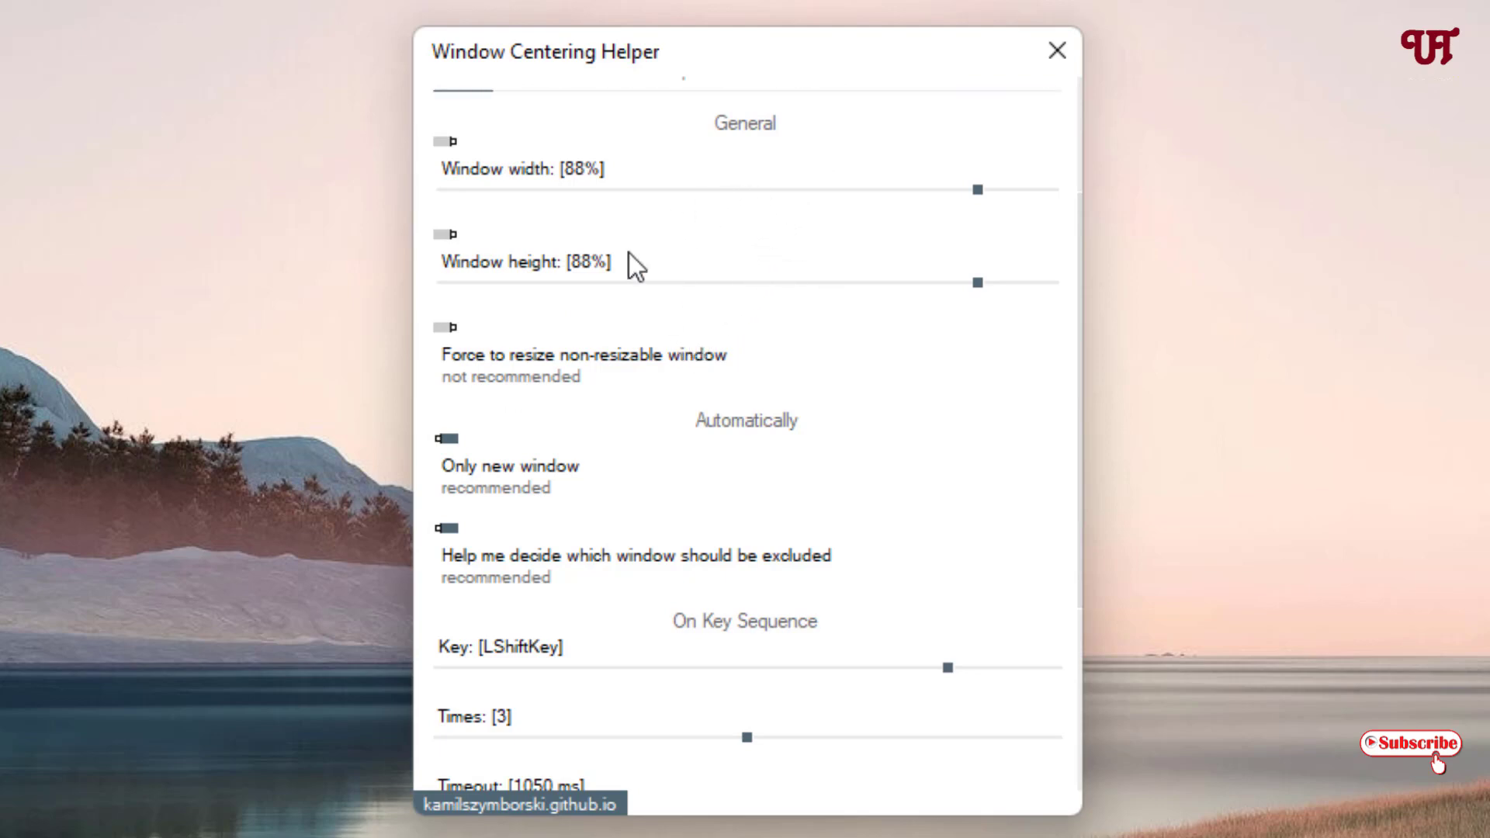
Step: Toggle Force to resize on and back off, and turn off Only new window
click(444, 328)
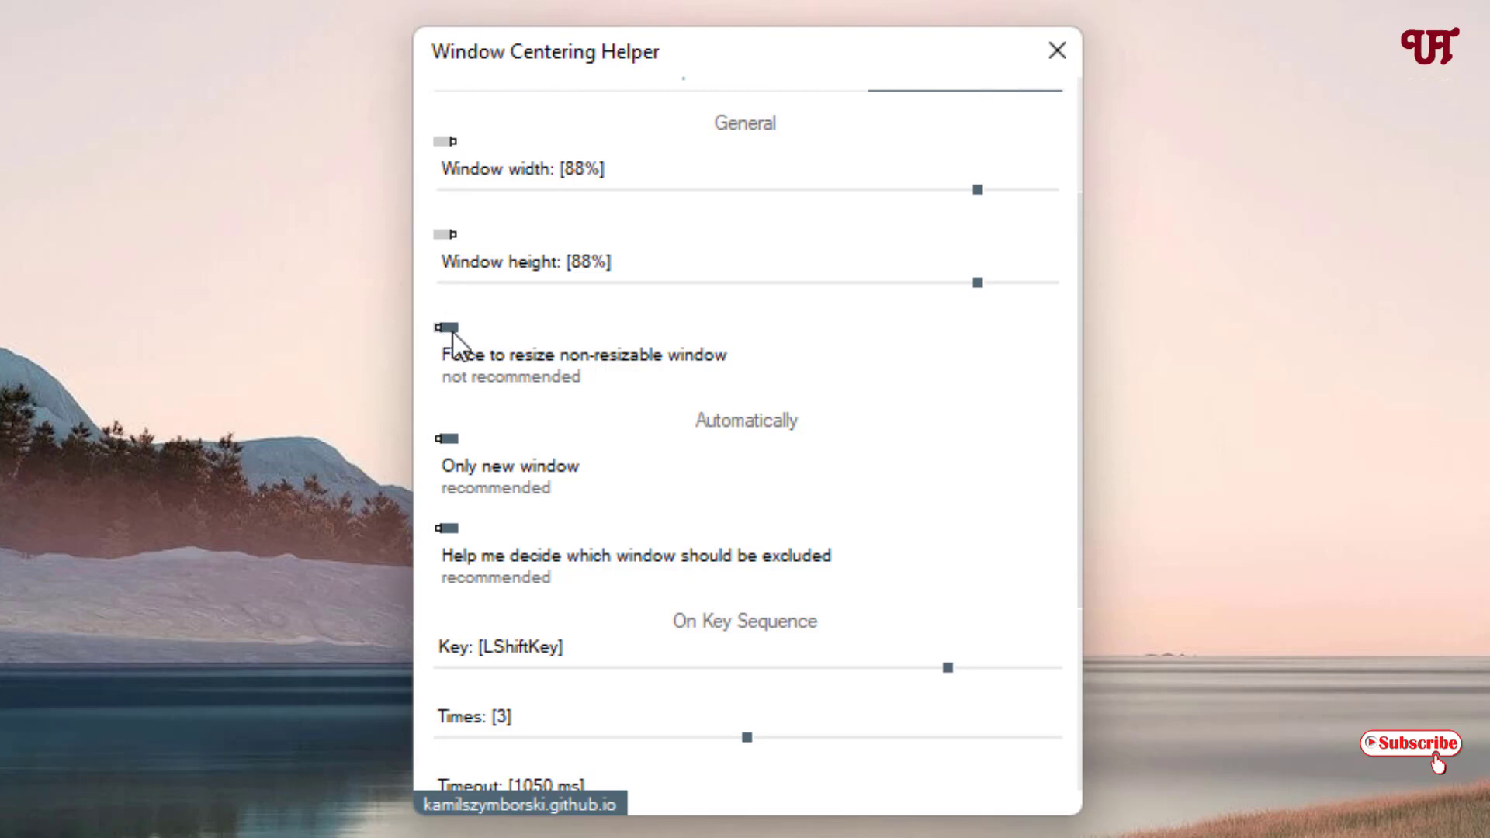
click(455, 326)
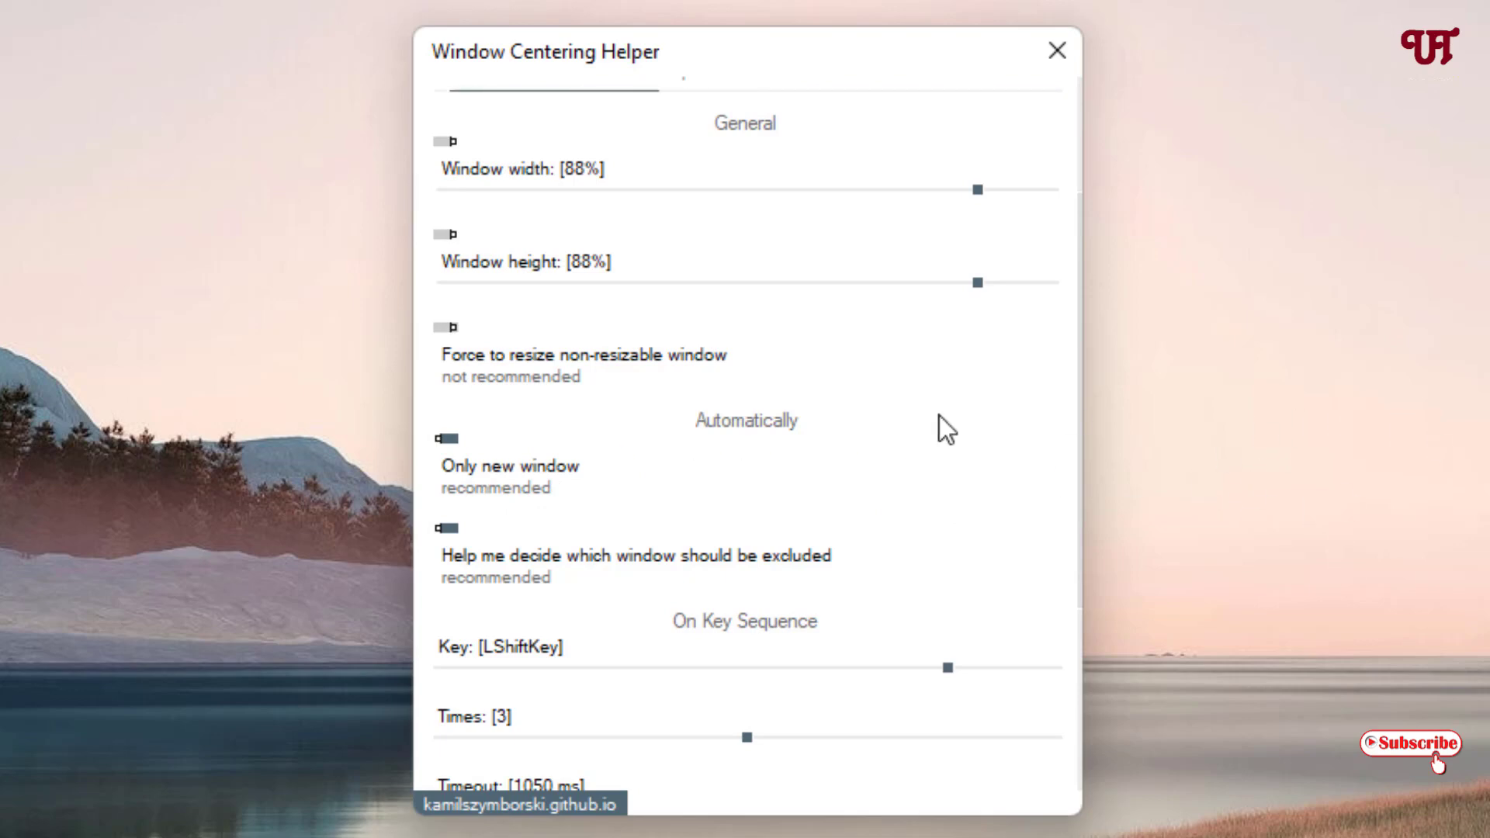
click(444, 441)
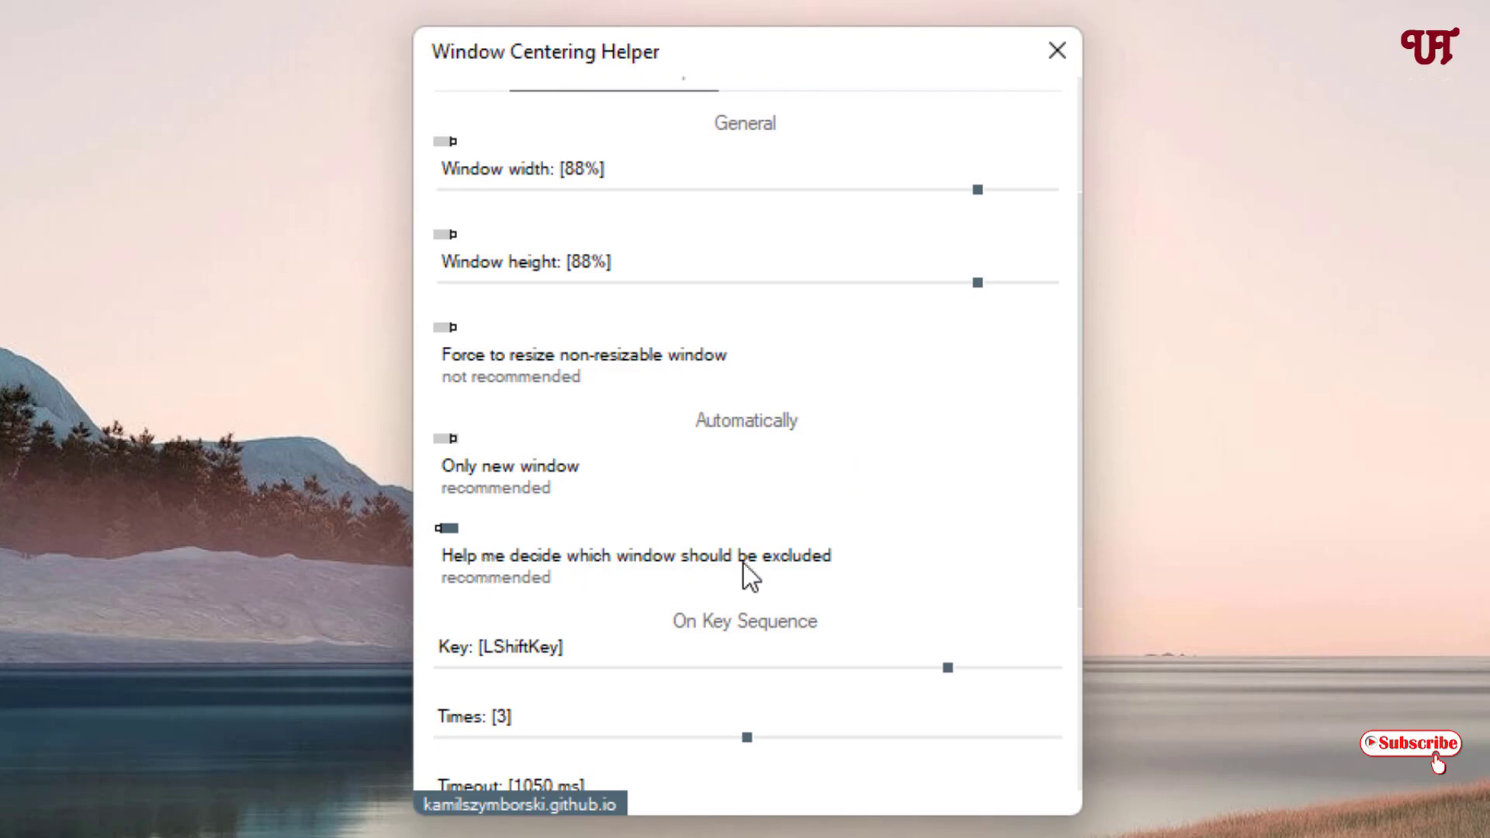
scroll(676, 691, down, 3)
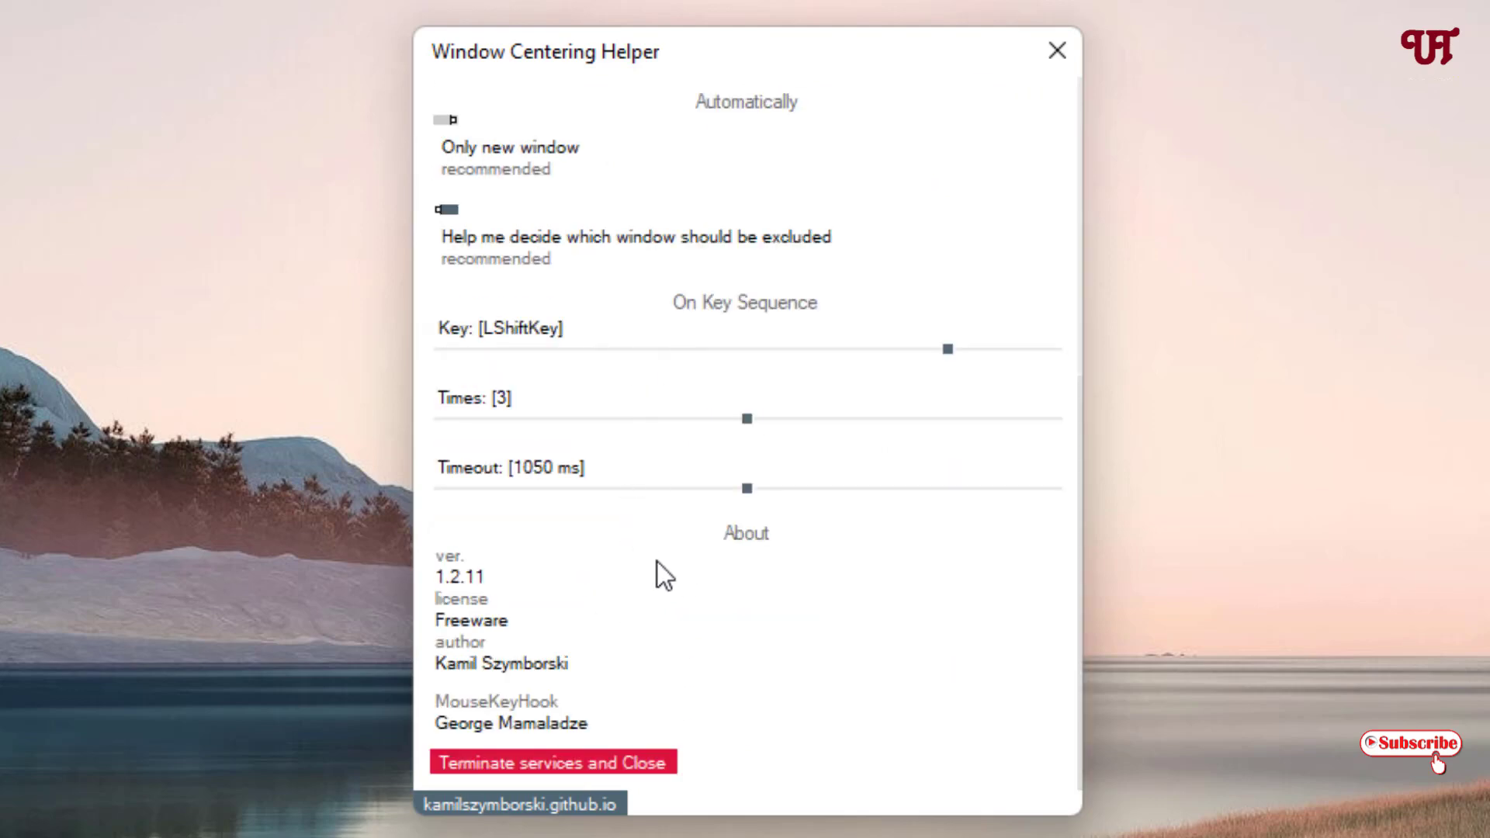
scroll(656, 562, up, 4)
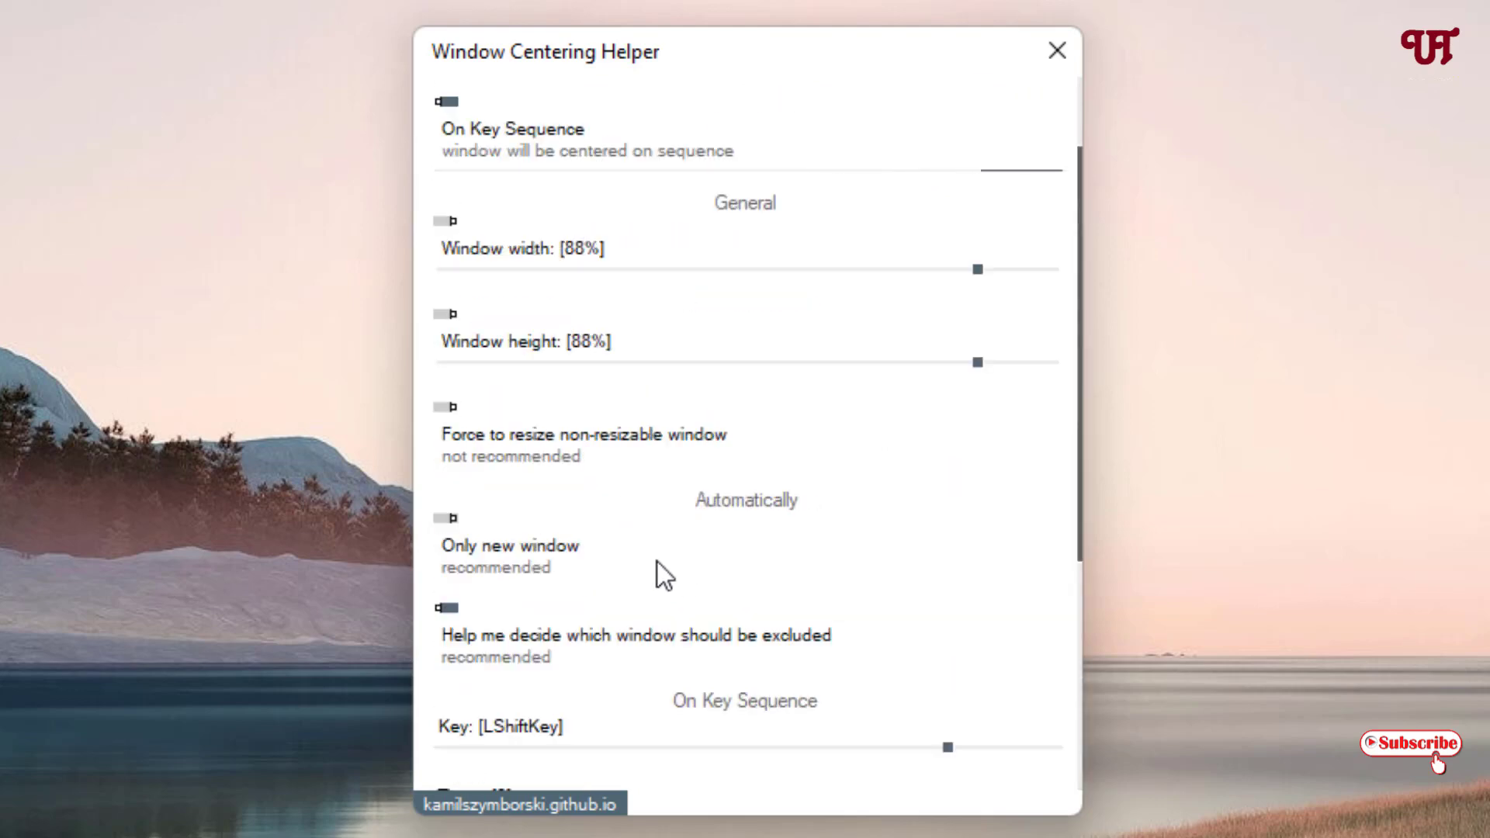
scroll(657, 561, up, 1)
click(1056, 52)
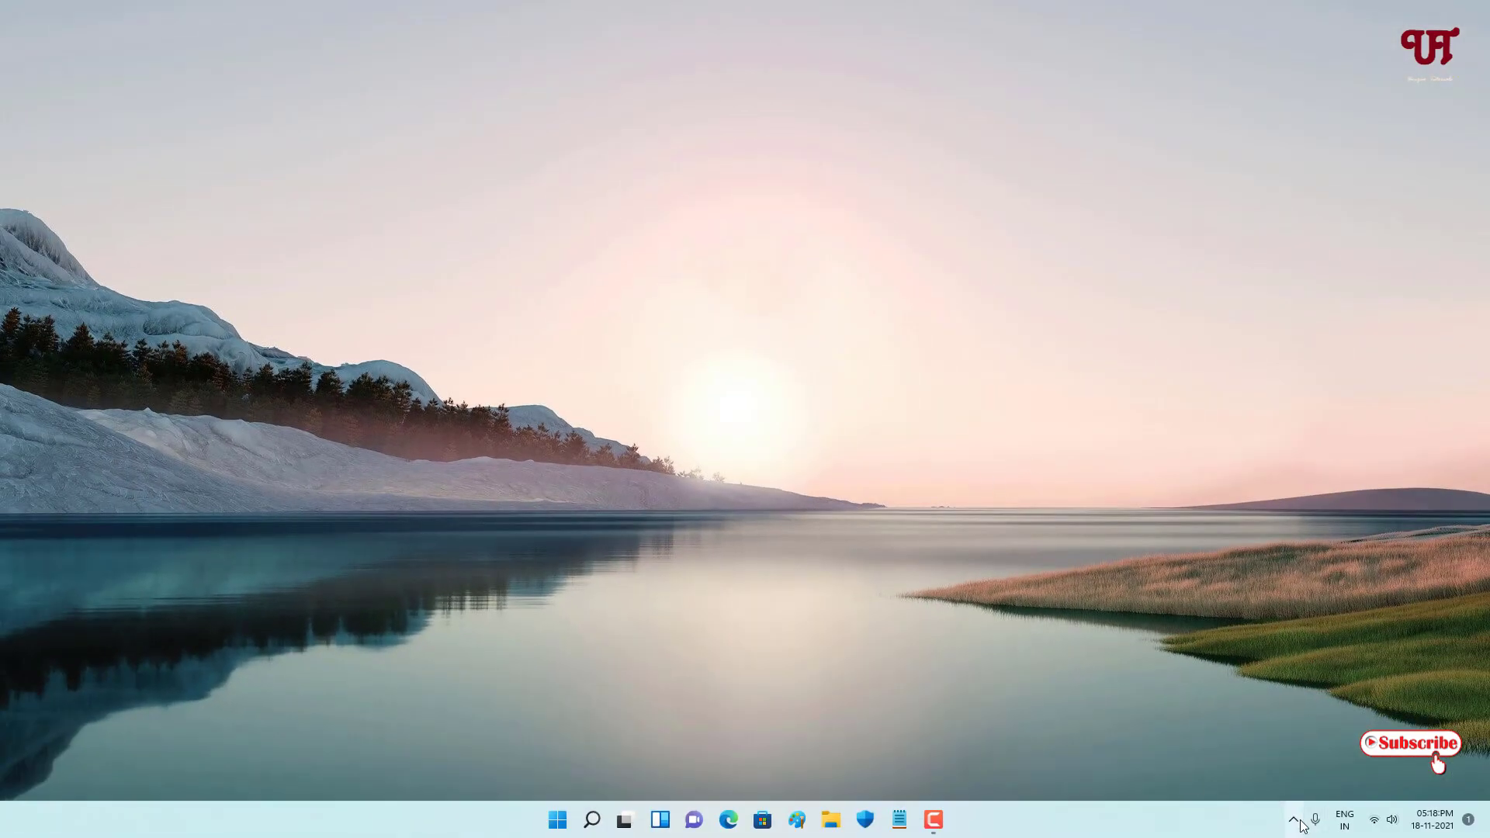
click(1295, 820)
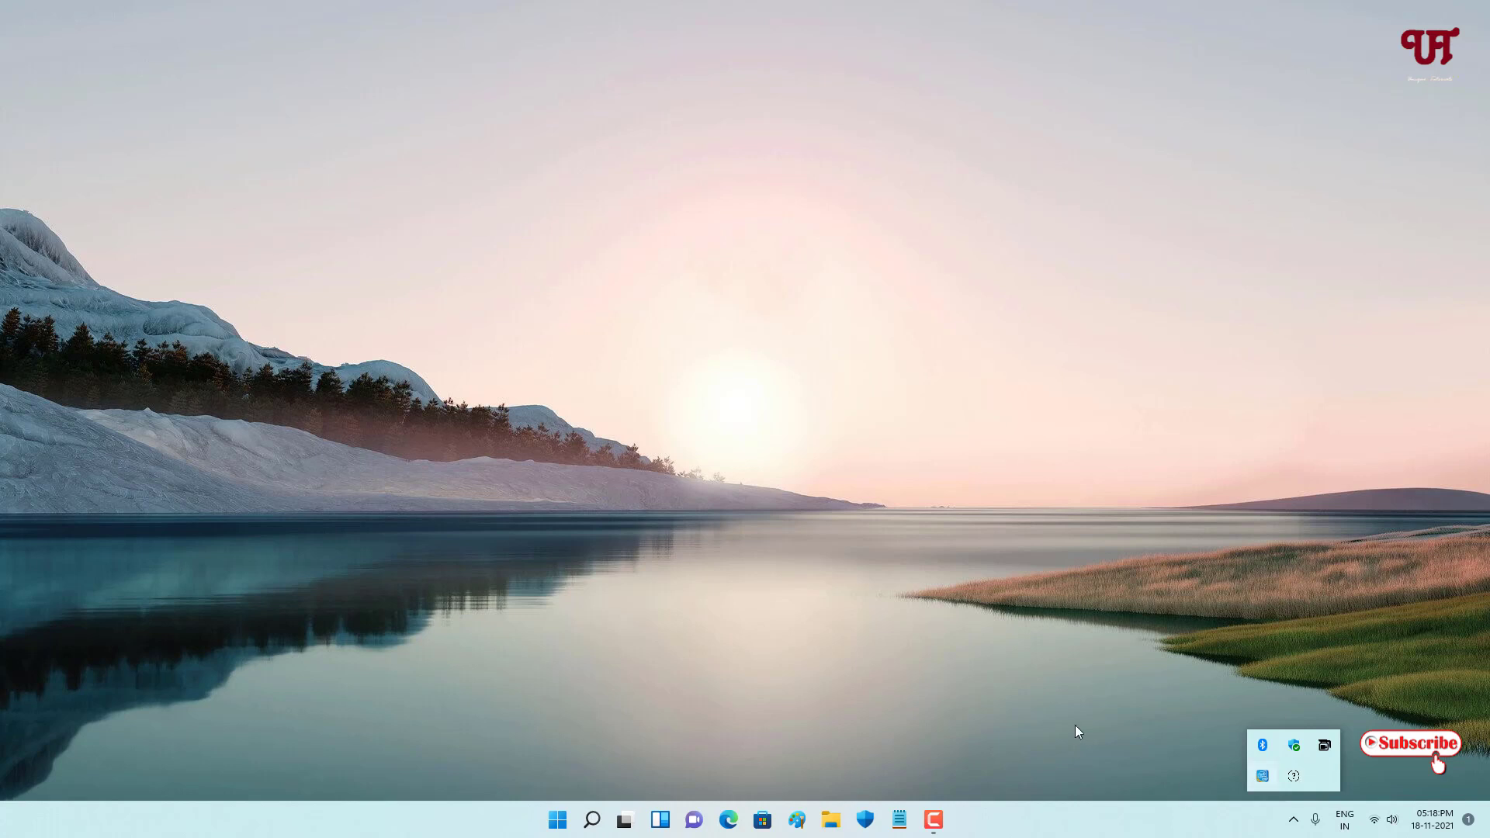
click(1104, 760)
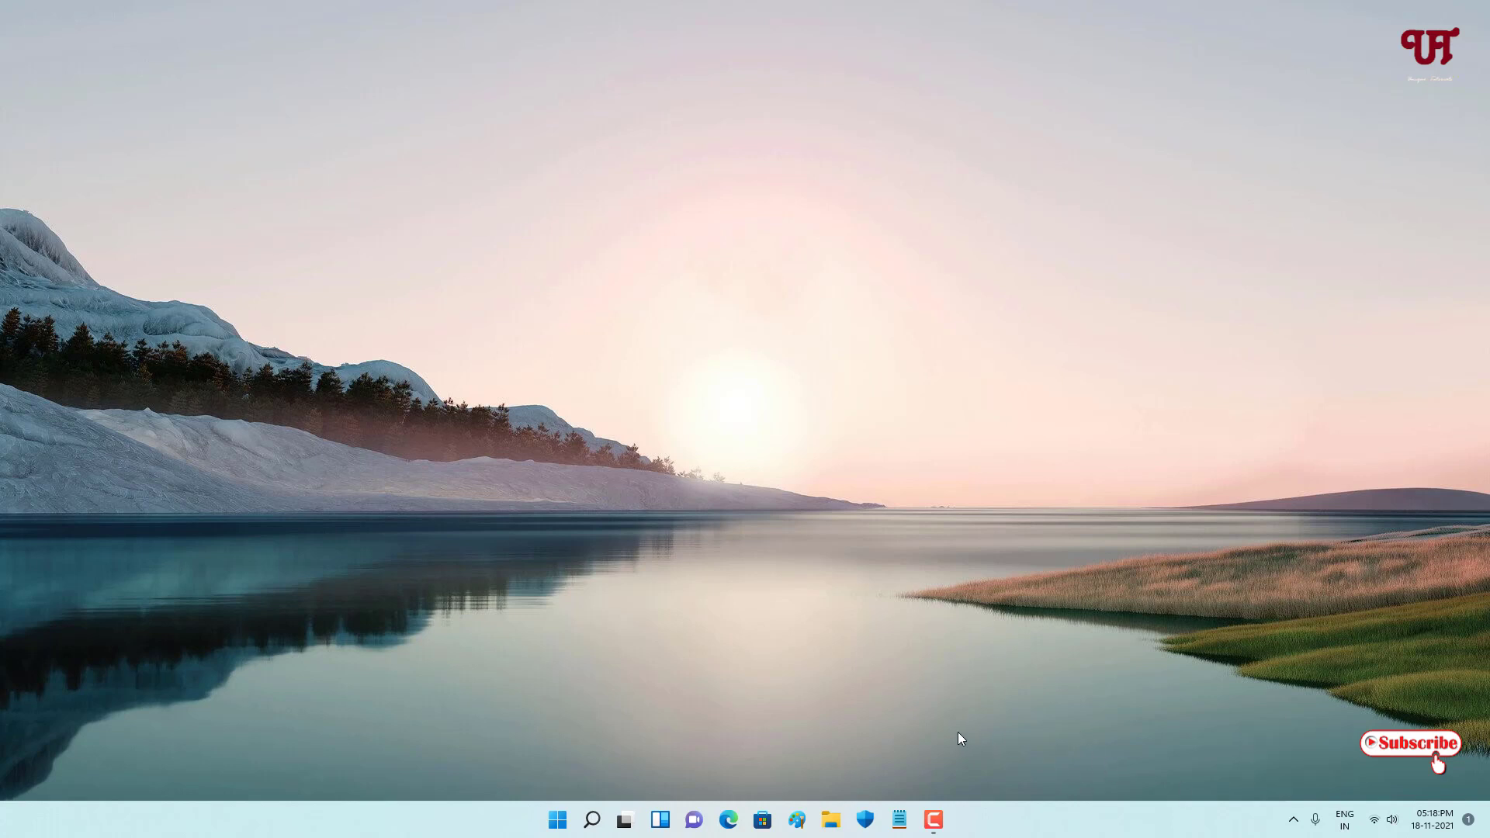
Step: Open Notepad, maximize and restore it, drag it to the upper left, and close it
click(898, 818)
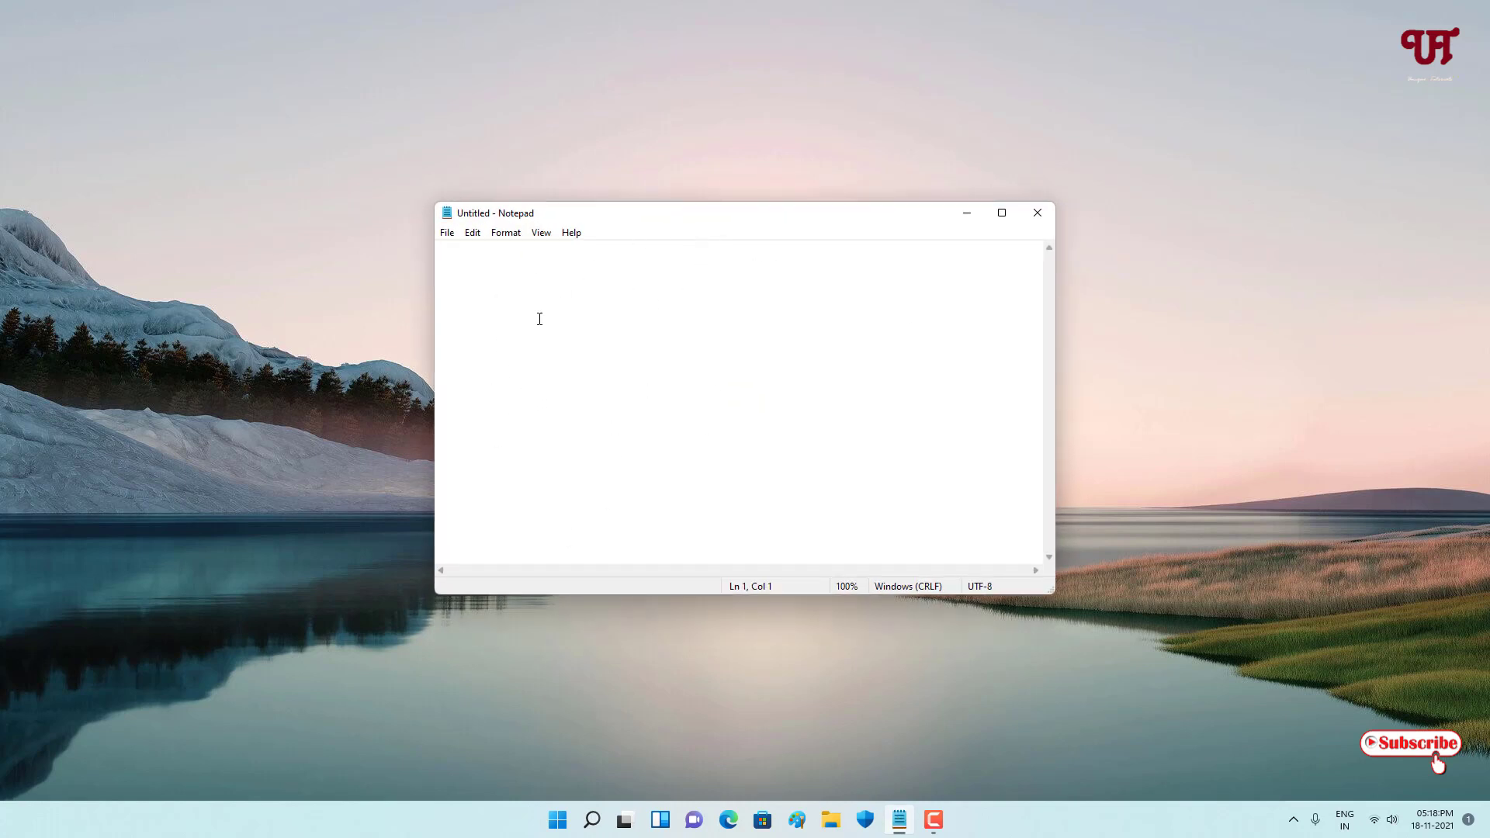
click(1001, 213)
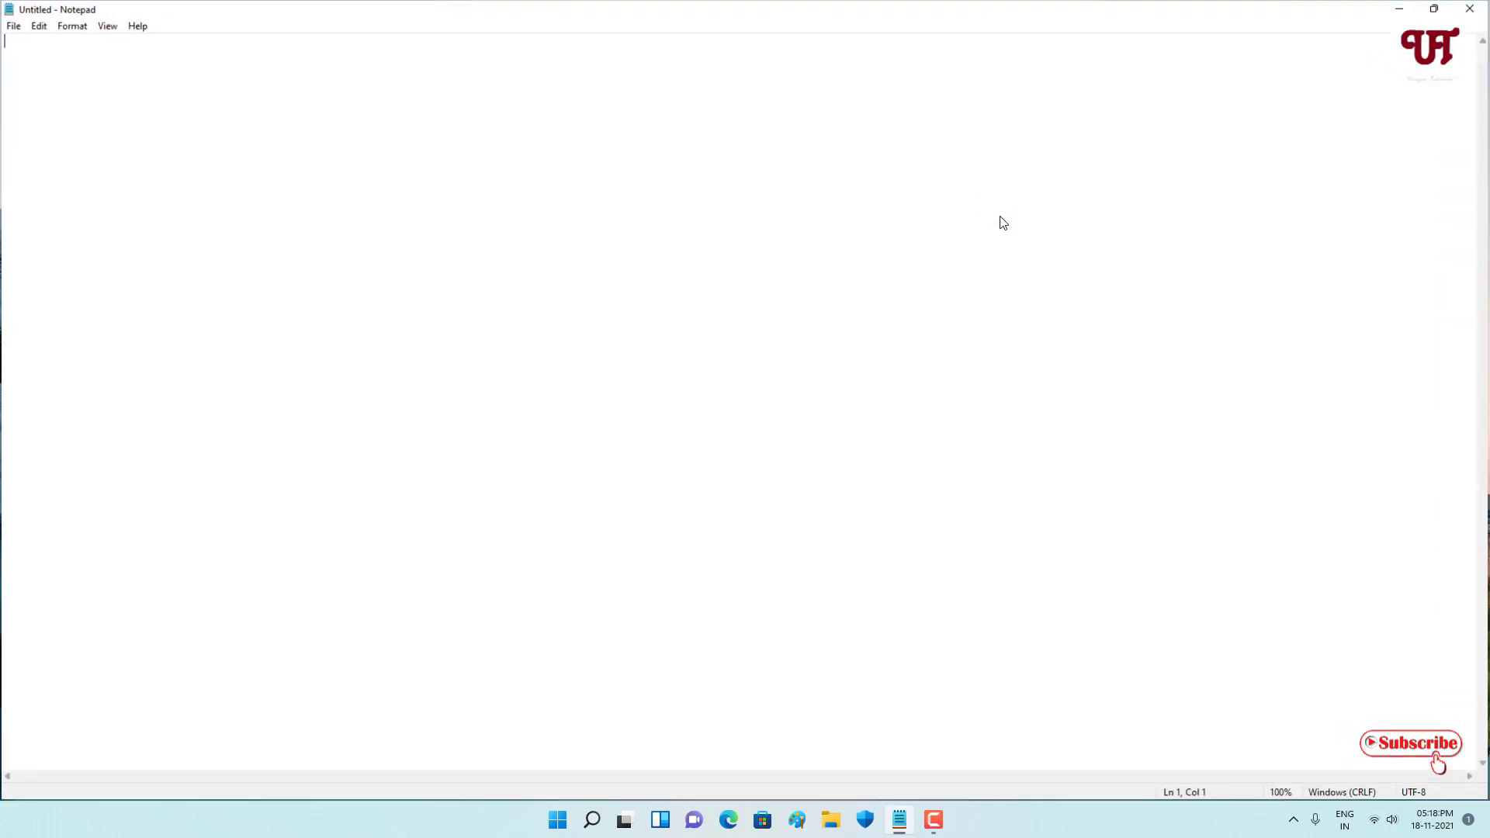
click(1434, 9)
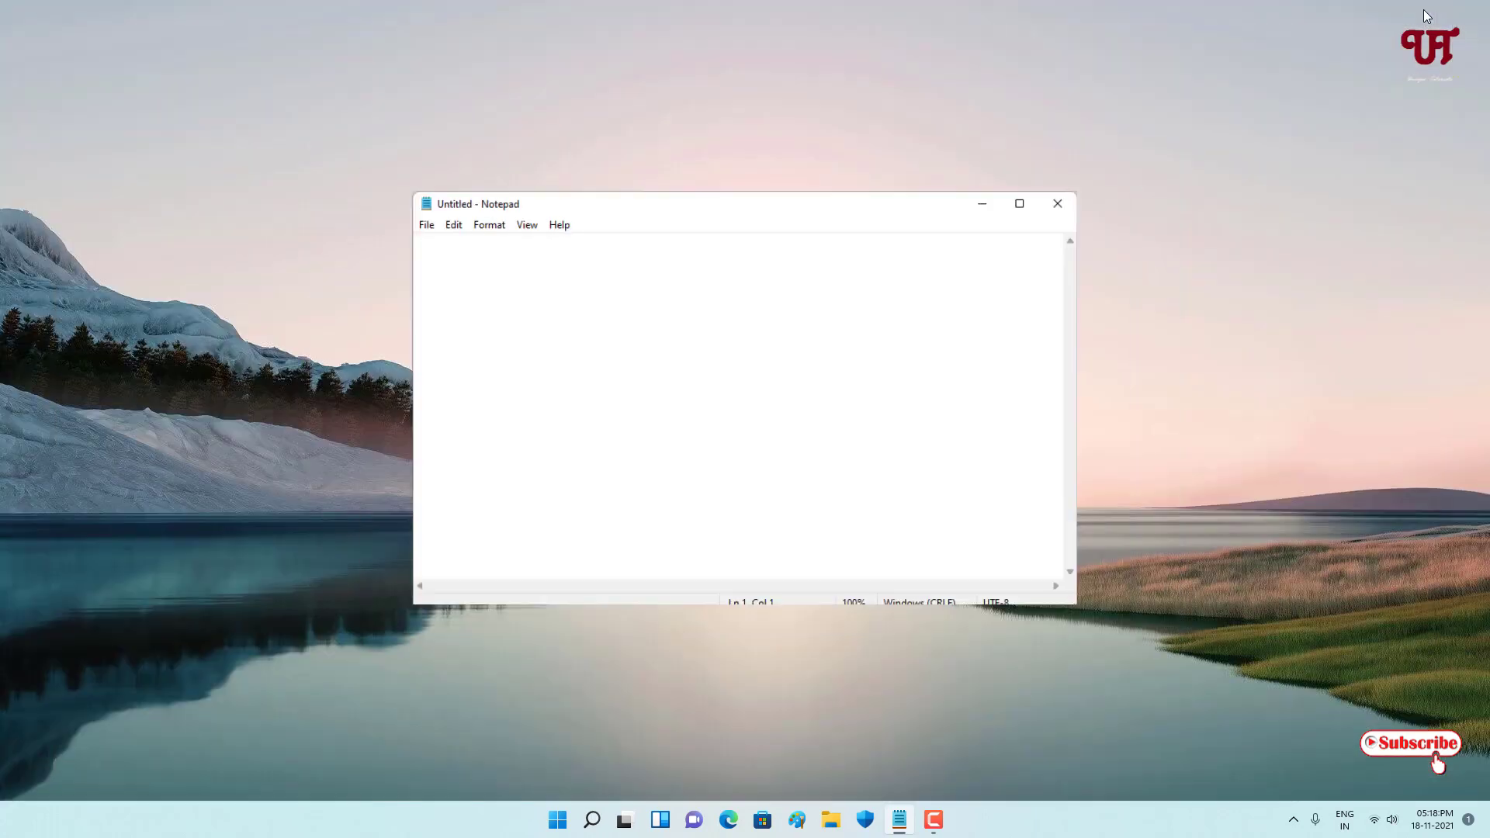
drag(836, 225, 446, 116)
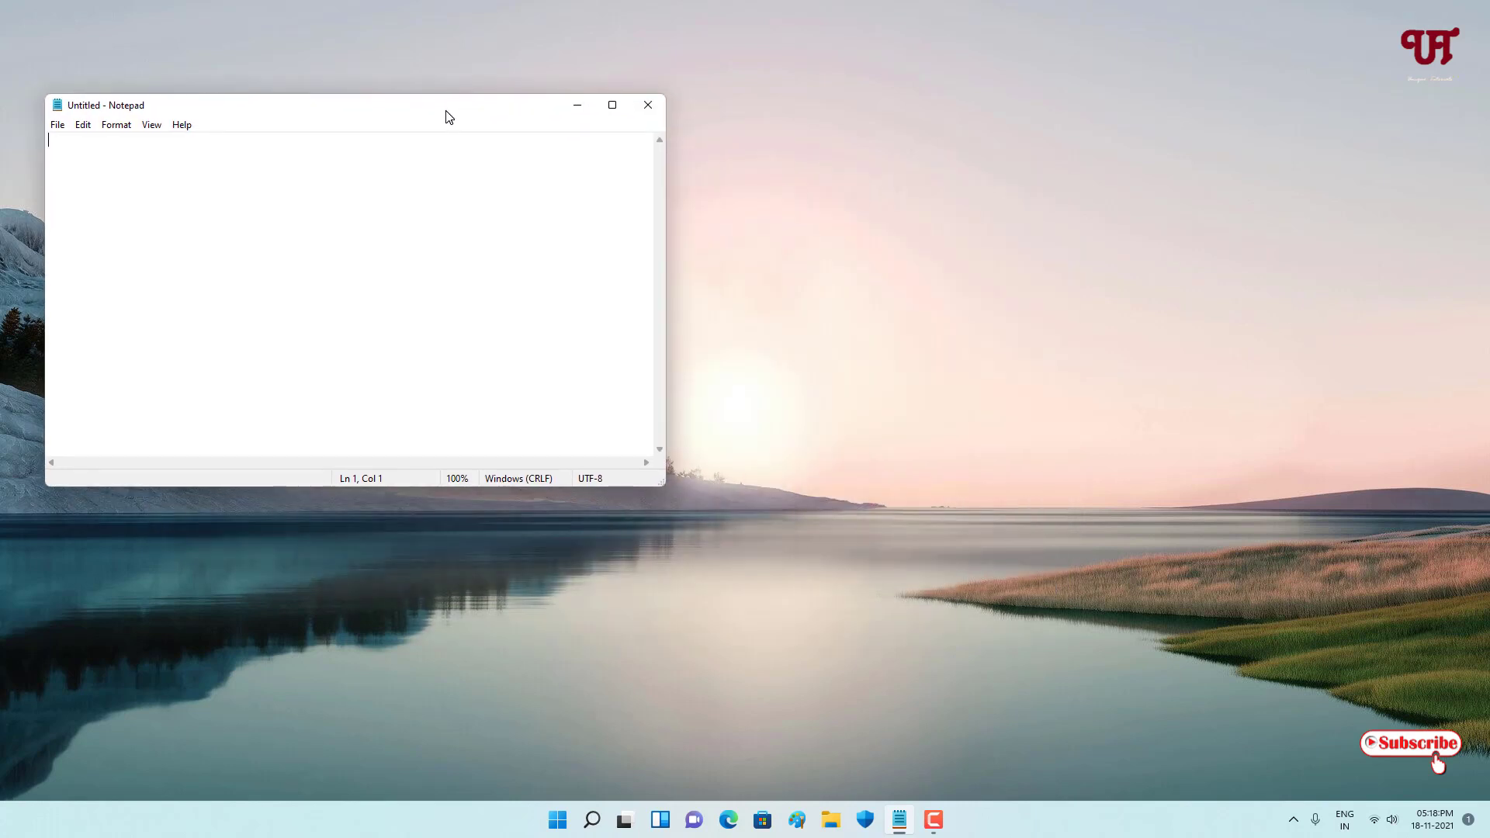
click(647, 105)
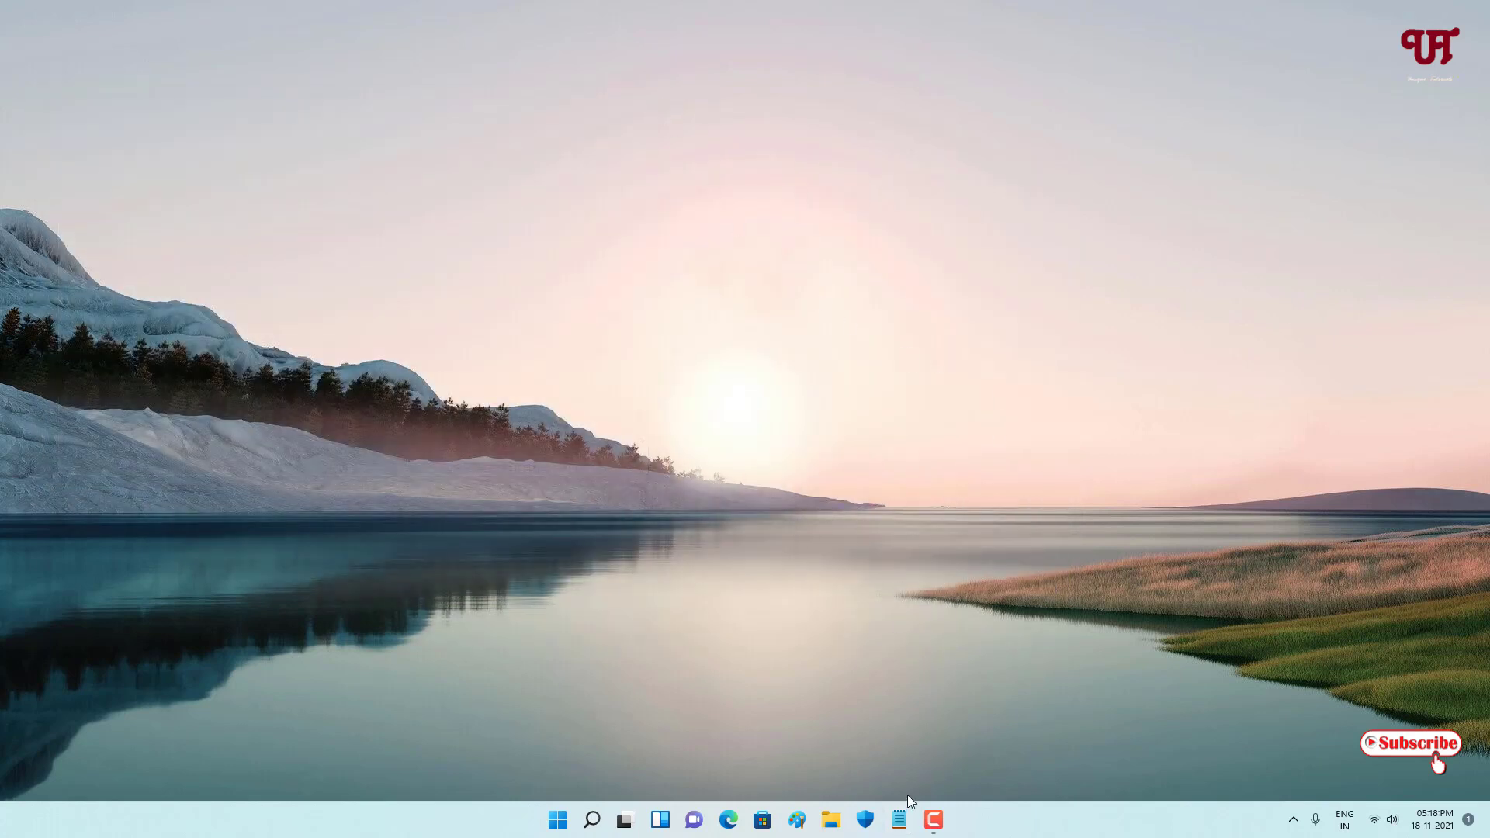
Step: Reopen Notepad, drag it top-right and close it, then reopen and drag it left
click(901, 822)
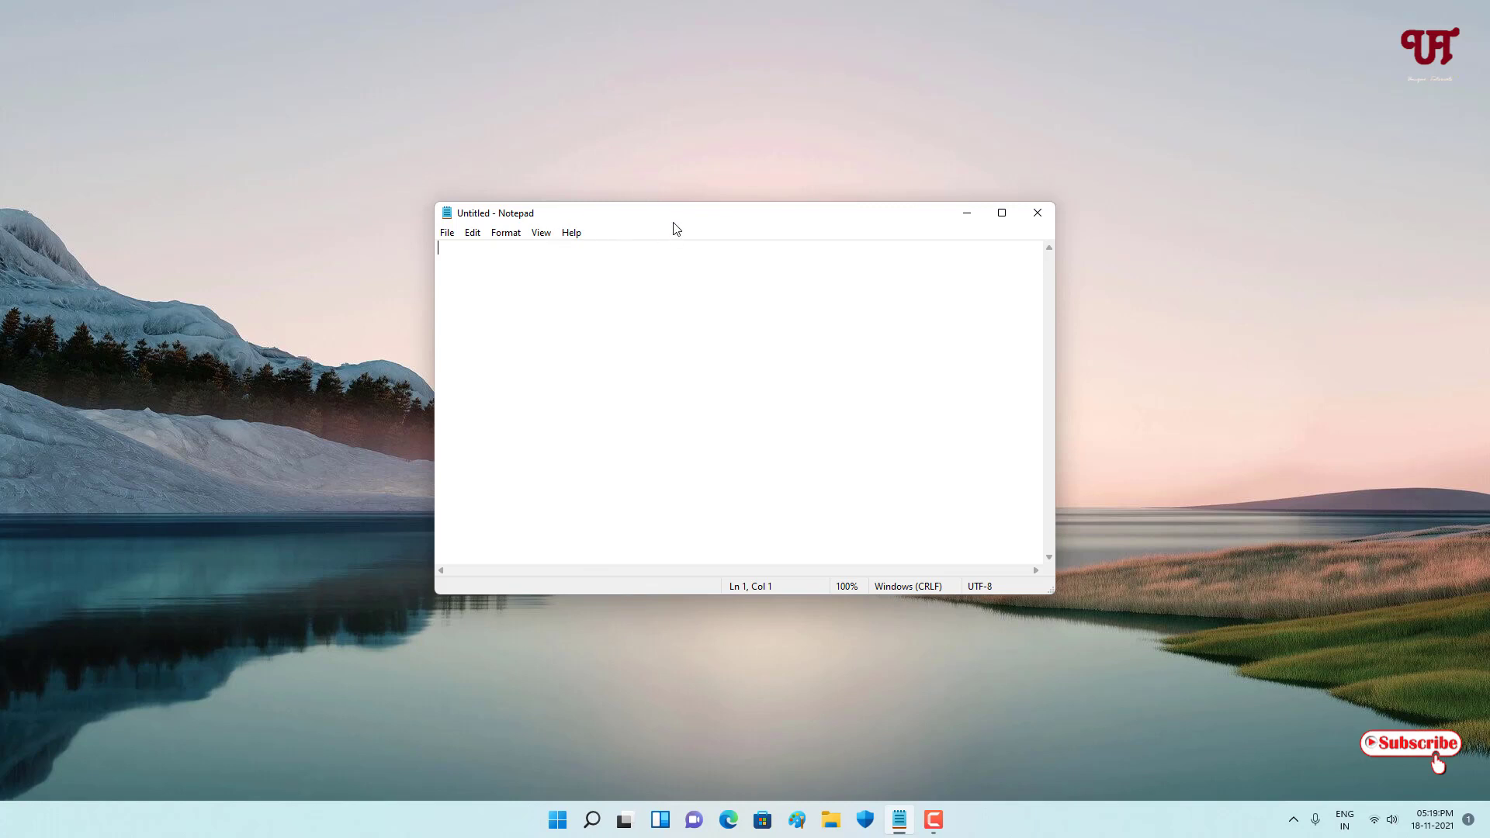
mouse_move(673, 225)
mouse_down()
mouse_move(752, 221)
mouse_move(1079, 96)
mouse_move(1089, 47)
mouse_up()
click(1460, 39)
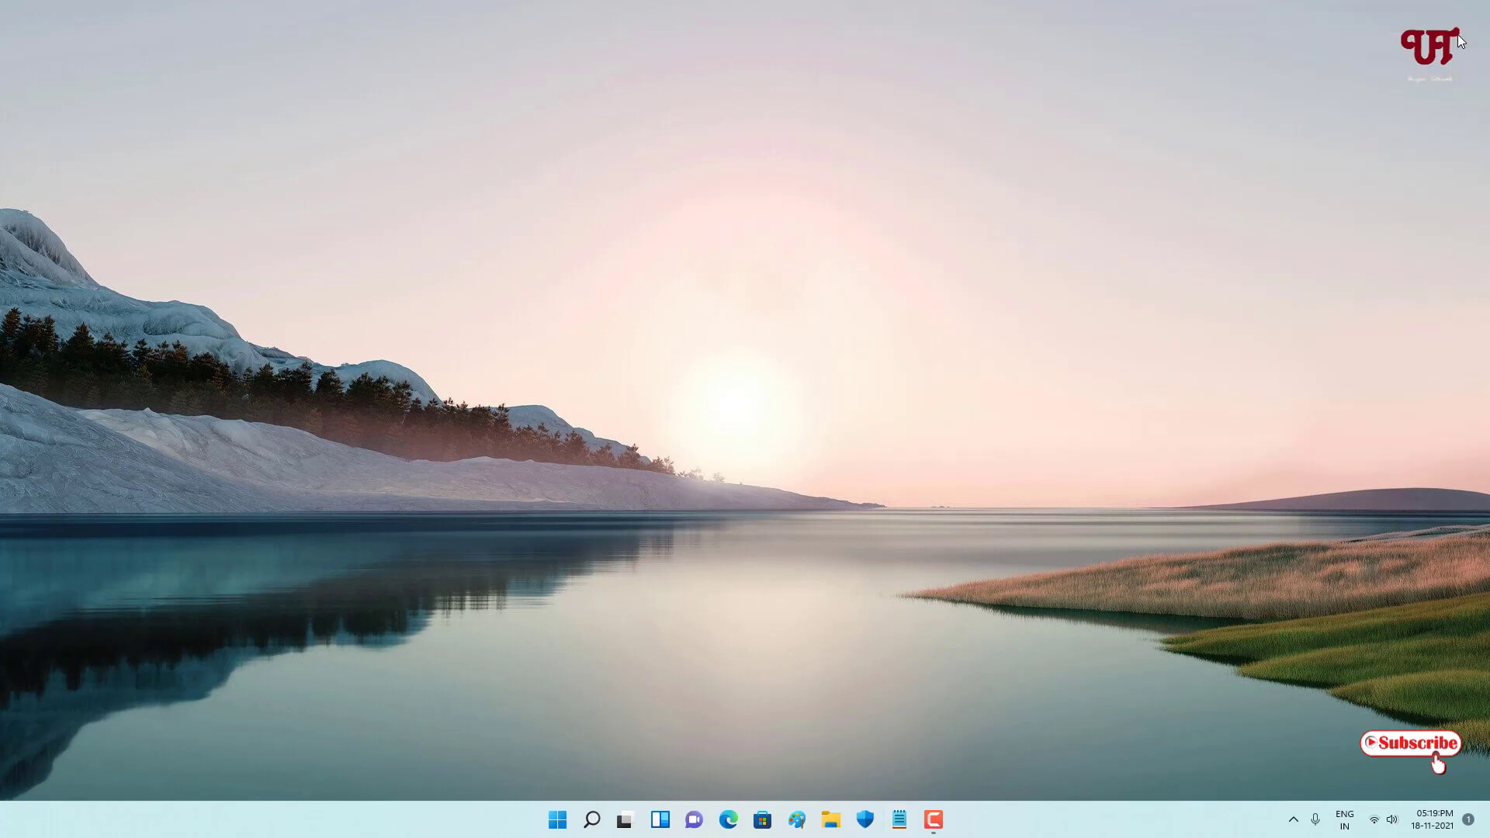
click(899, 820)
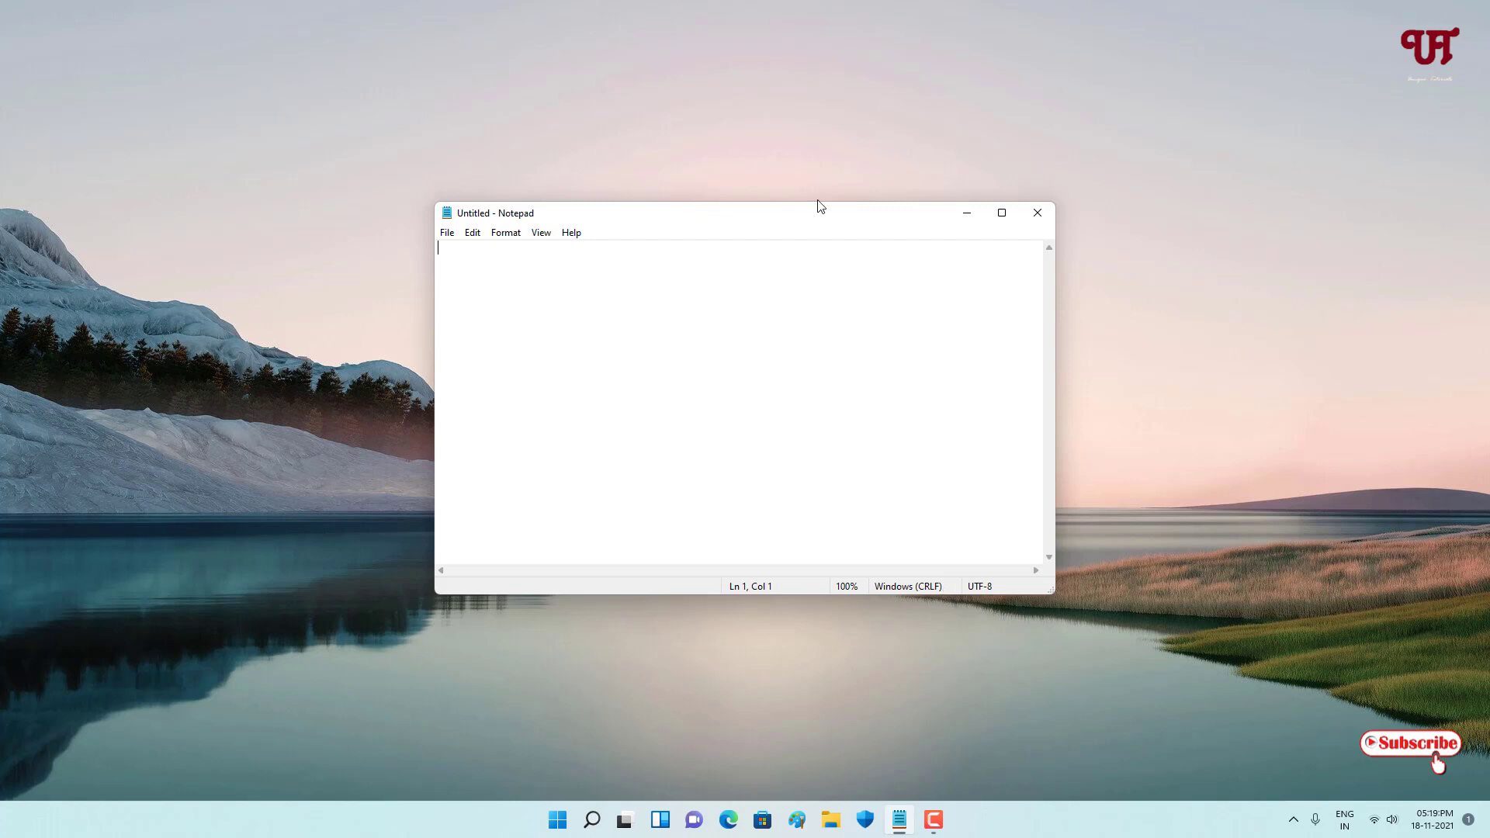
drag(793, 220, 465, 224)
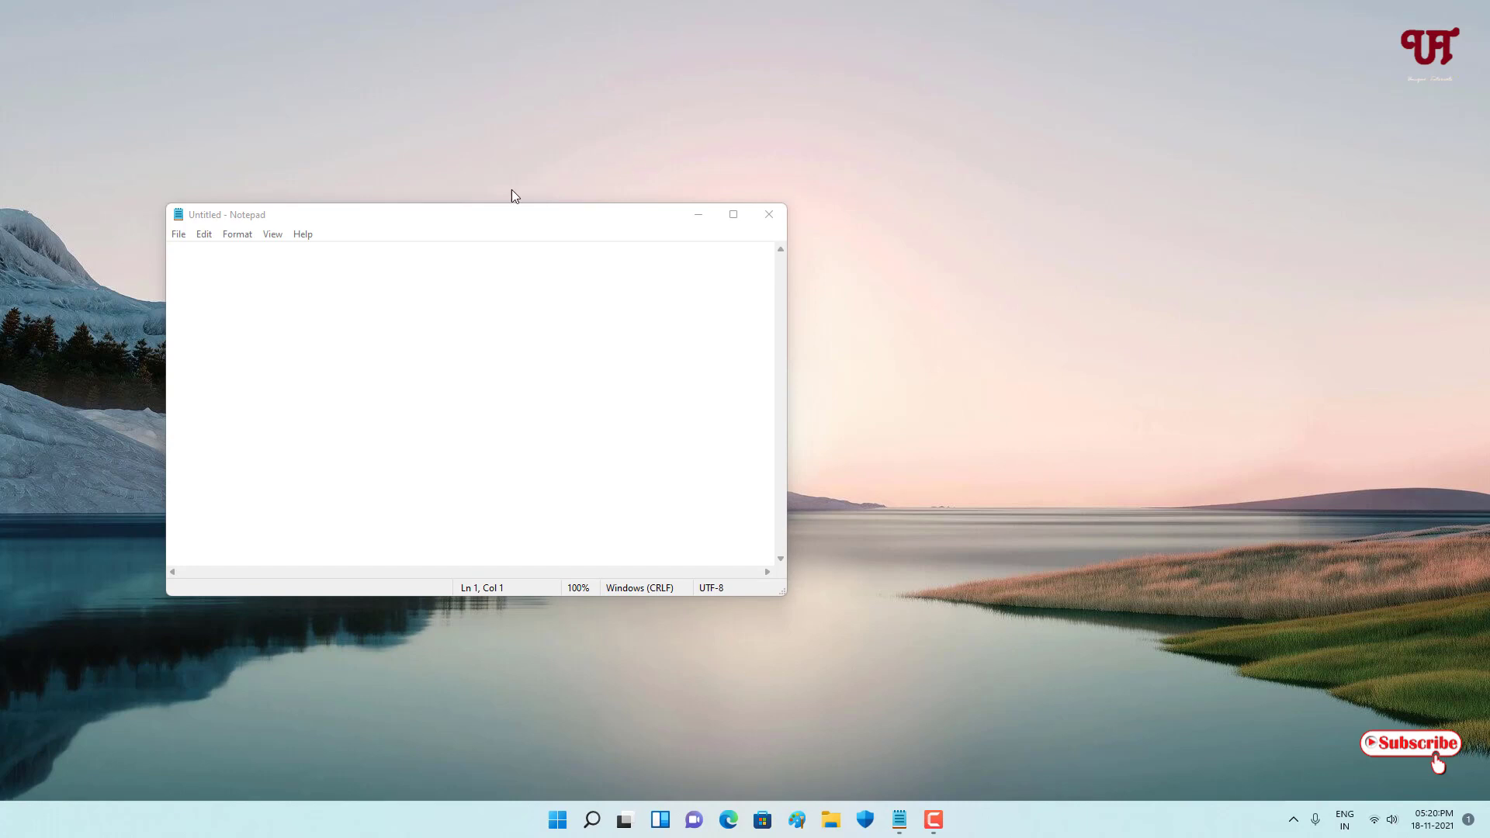
Step: Activate Notepad, drag it to the top-right, then click the desktop to defocus it
click(470, 222)
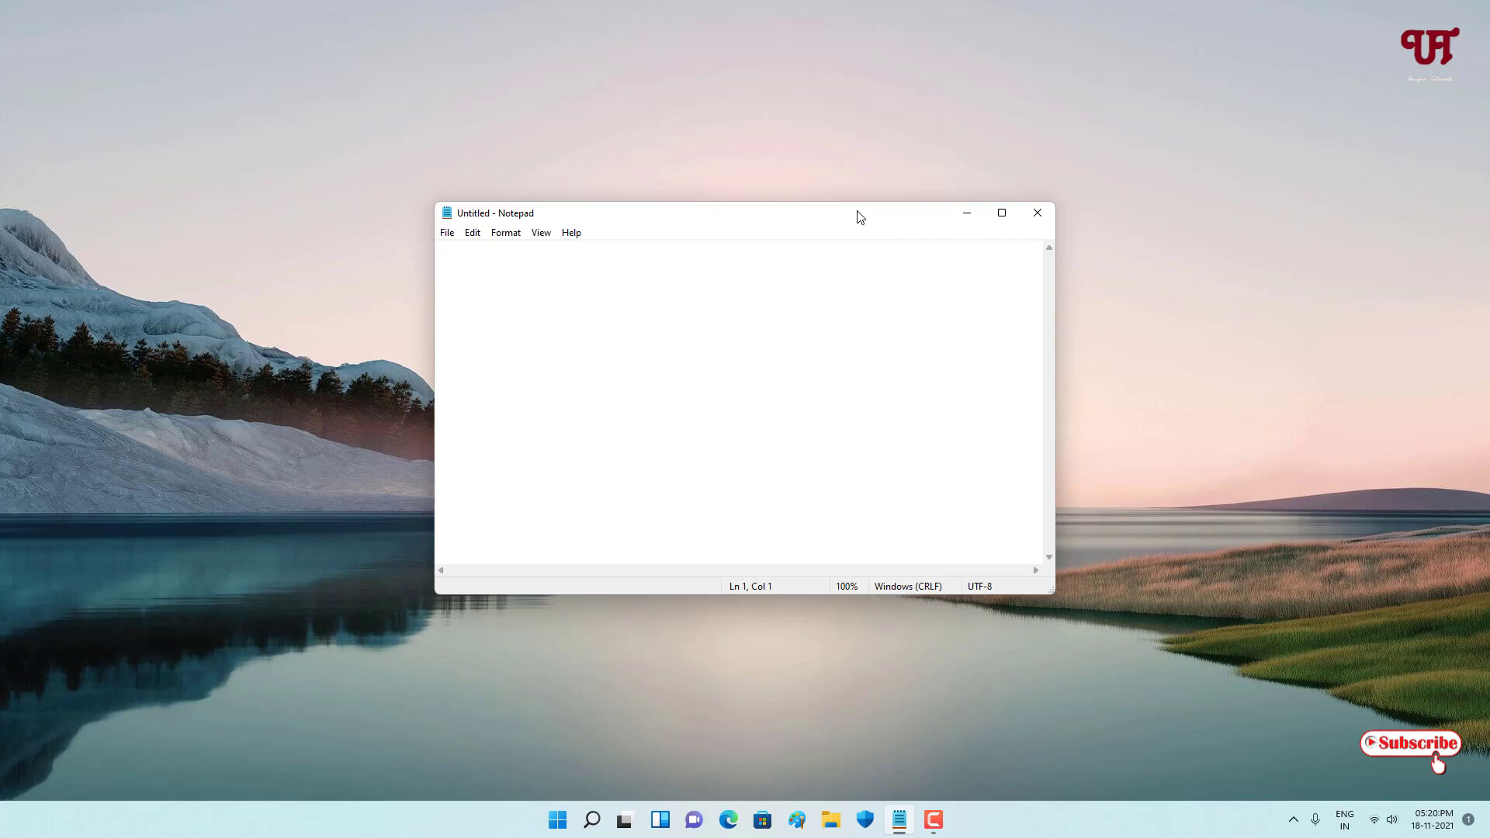
drag(856, 217, 1275, 66)
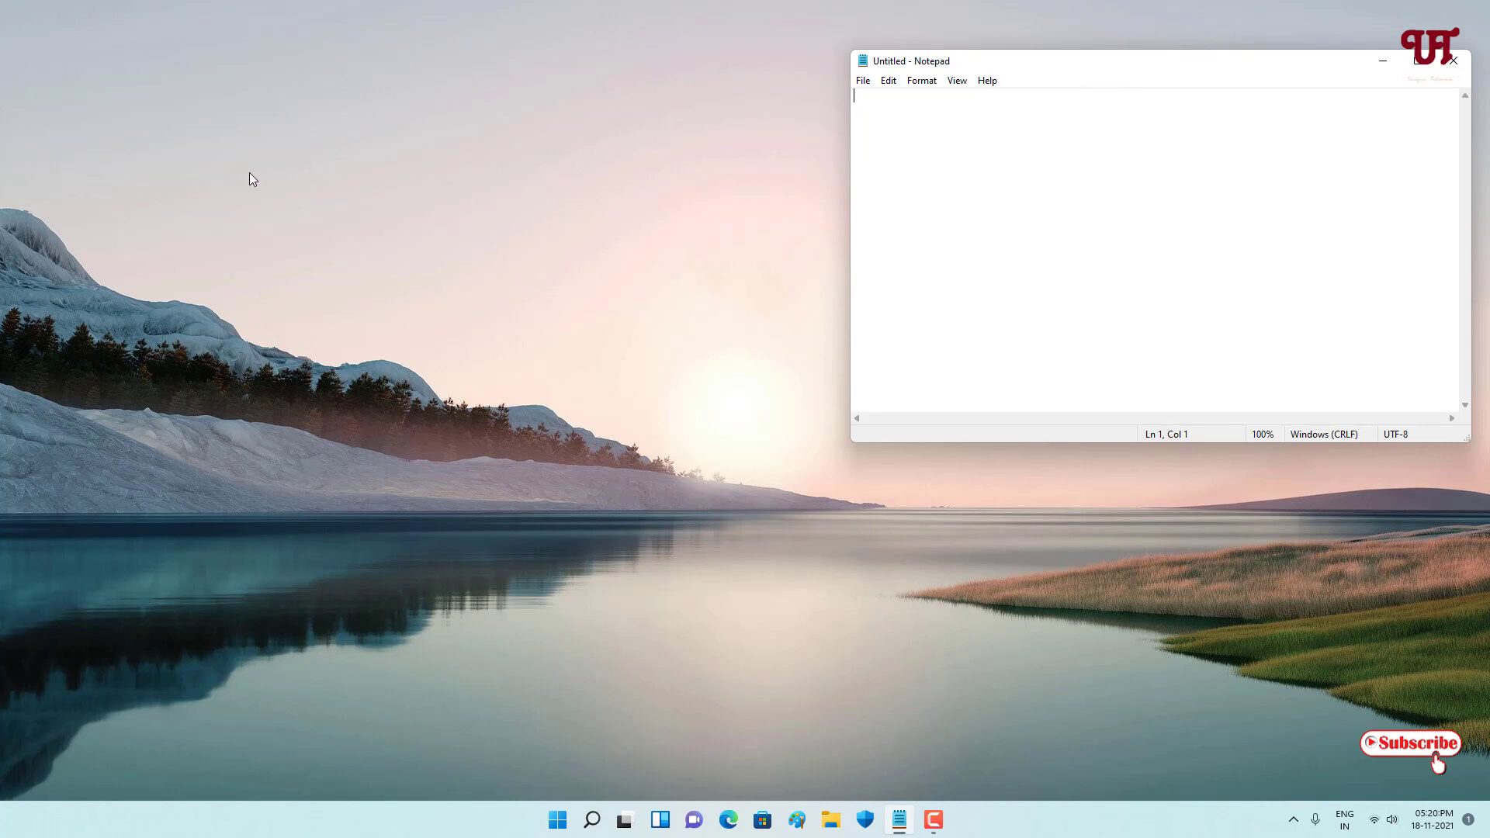
click(344, 183)
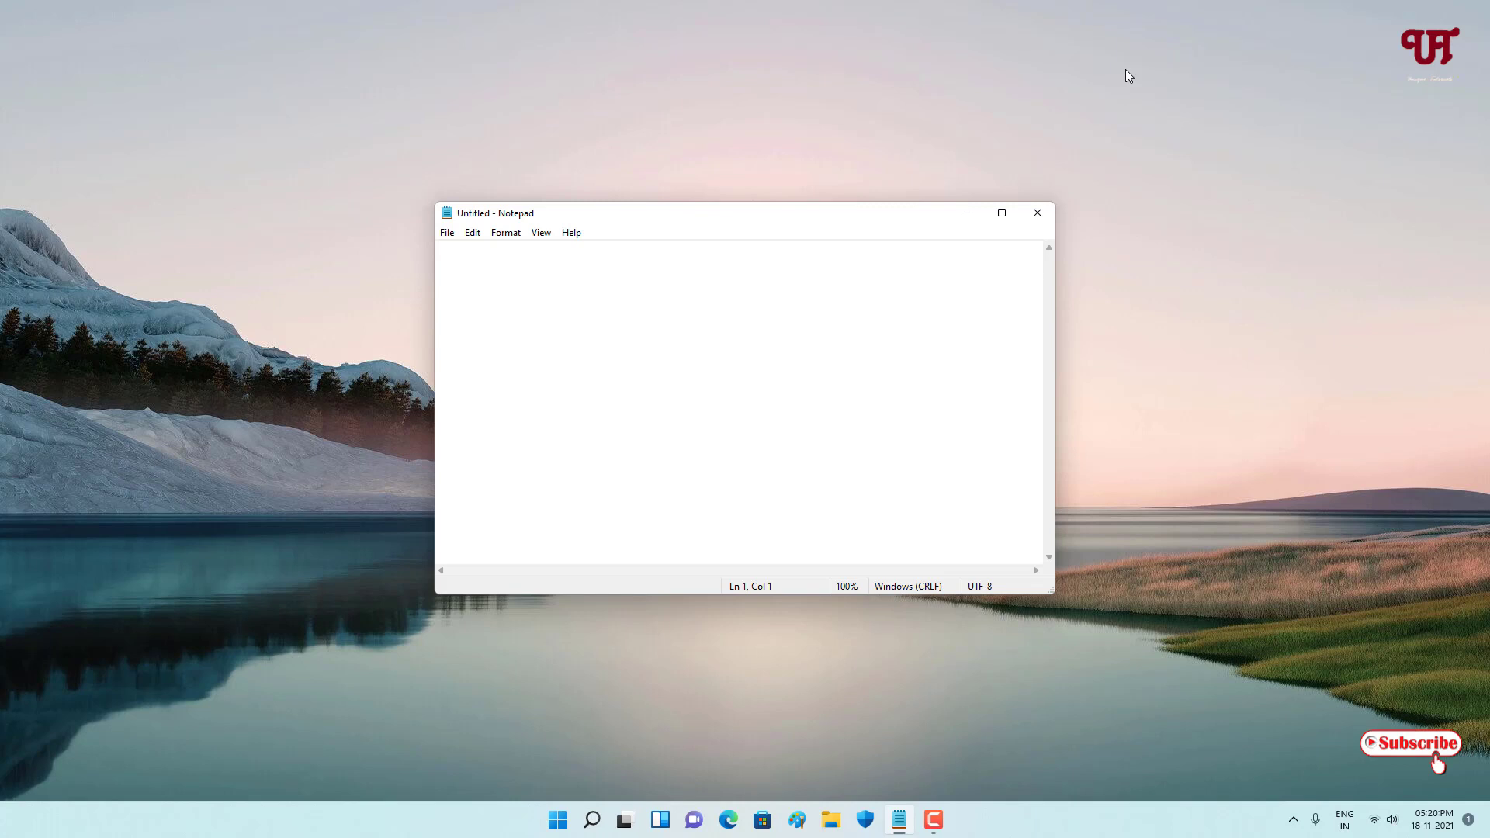
click(1039, 220)
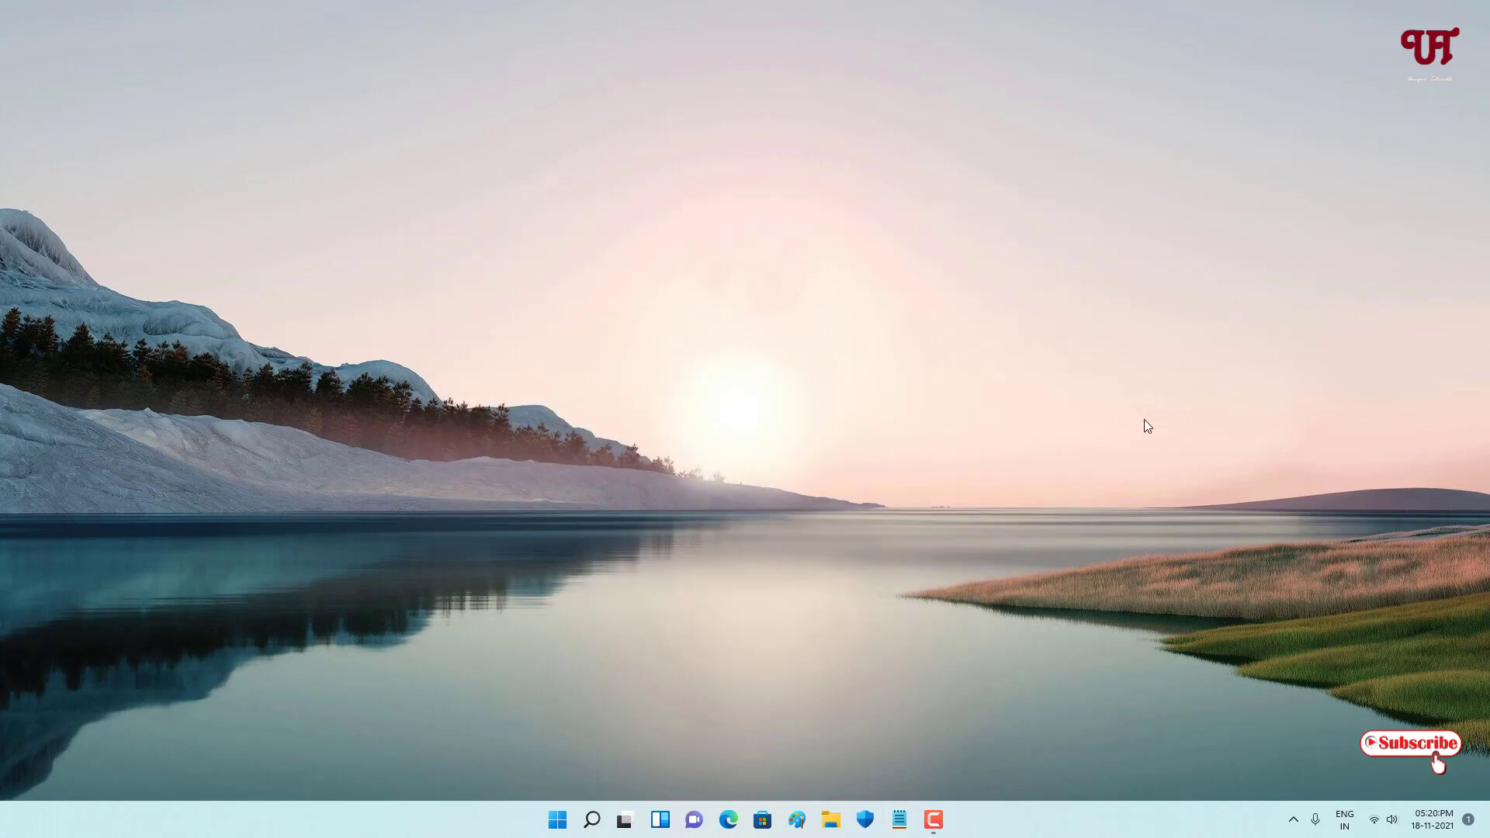
click(1293, 820)
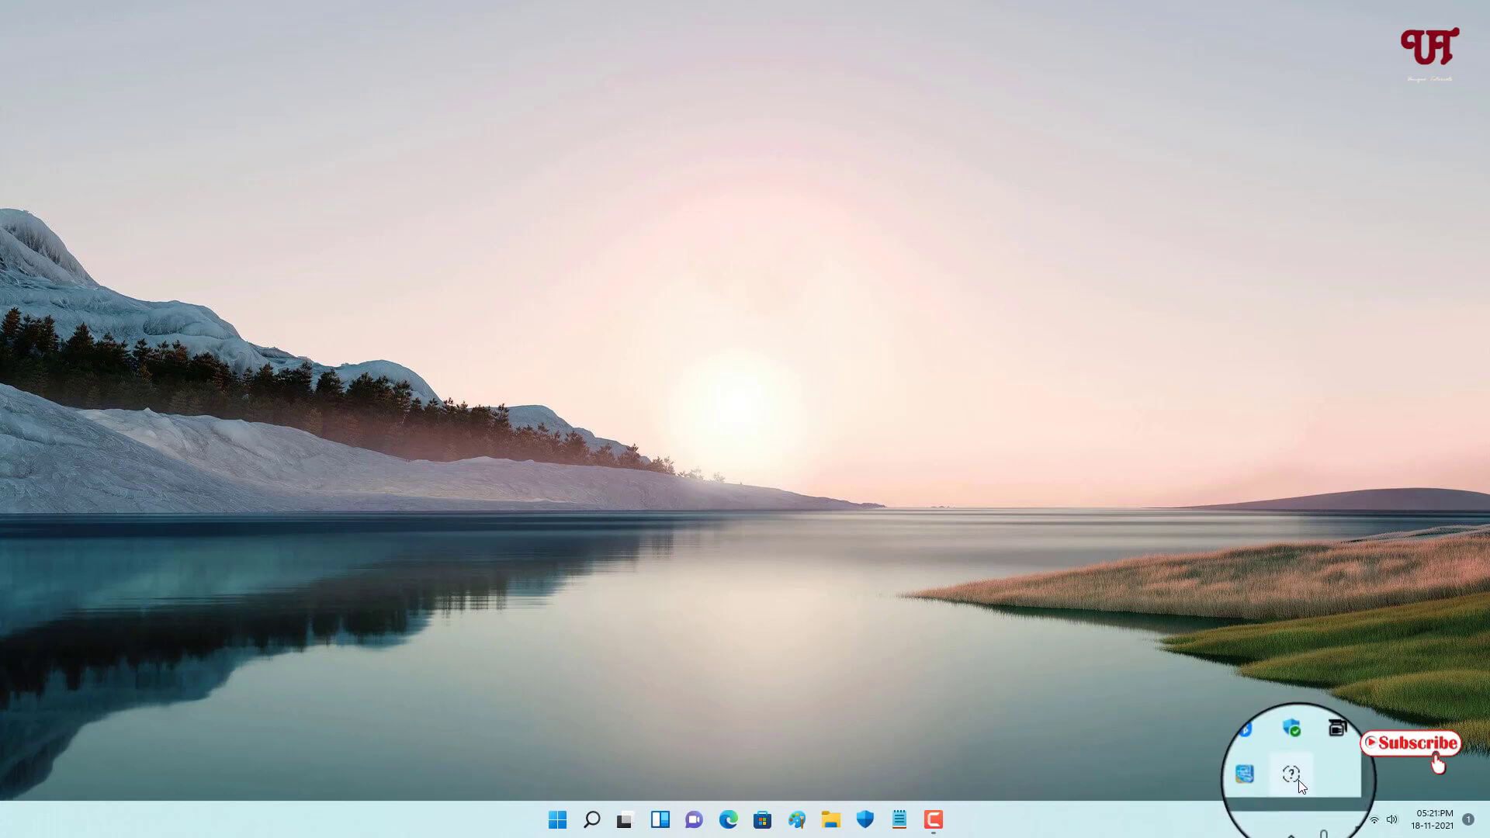
click(1298, 781)
scroll(738, 441, down, 5)
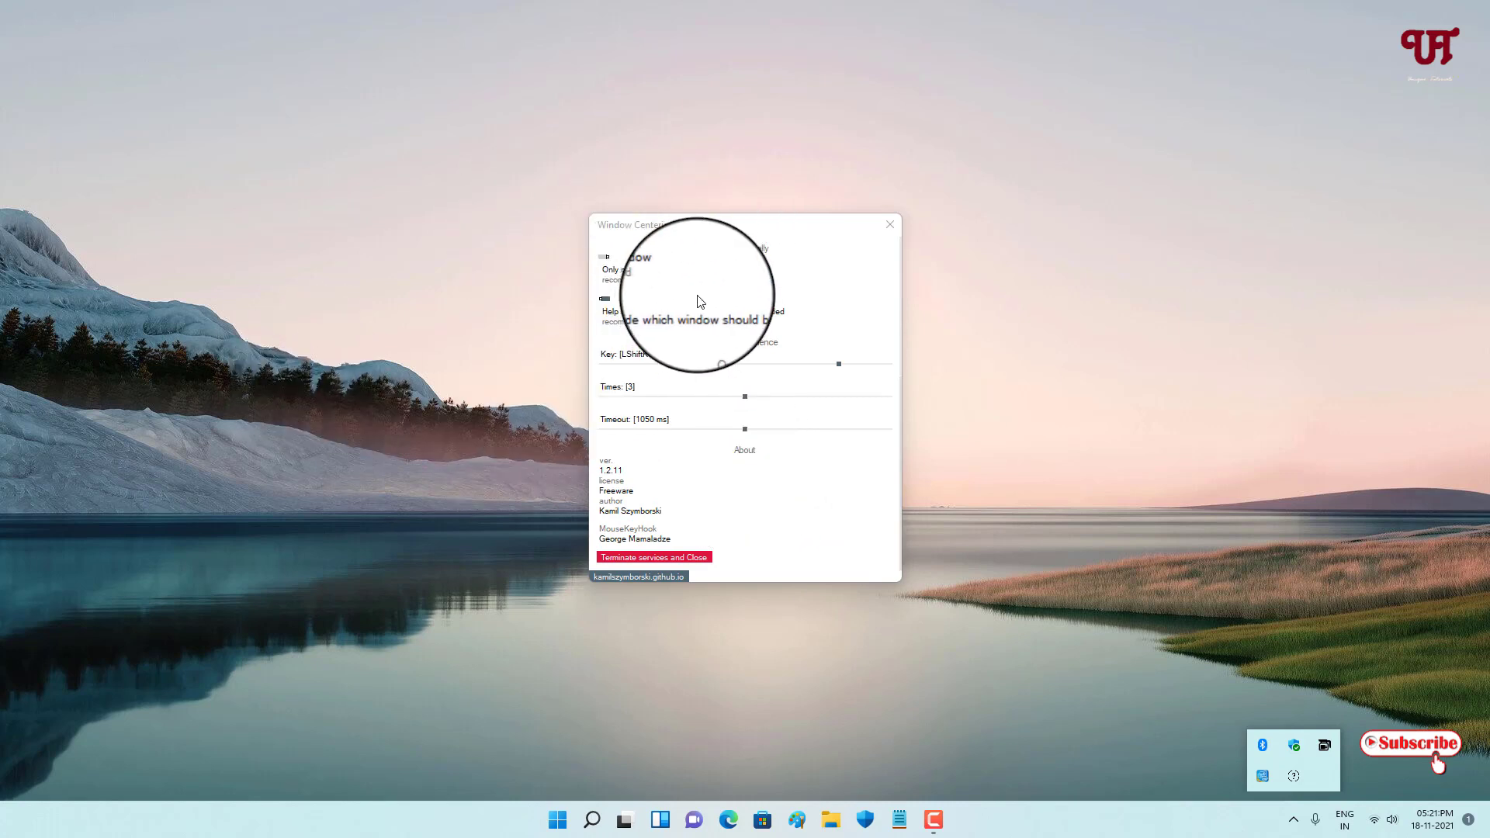
scroll(699, 306, up, 5)
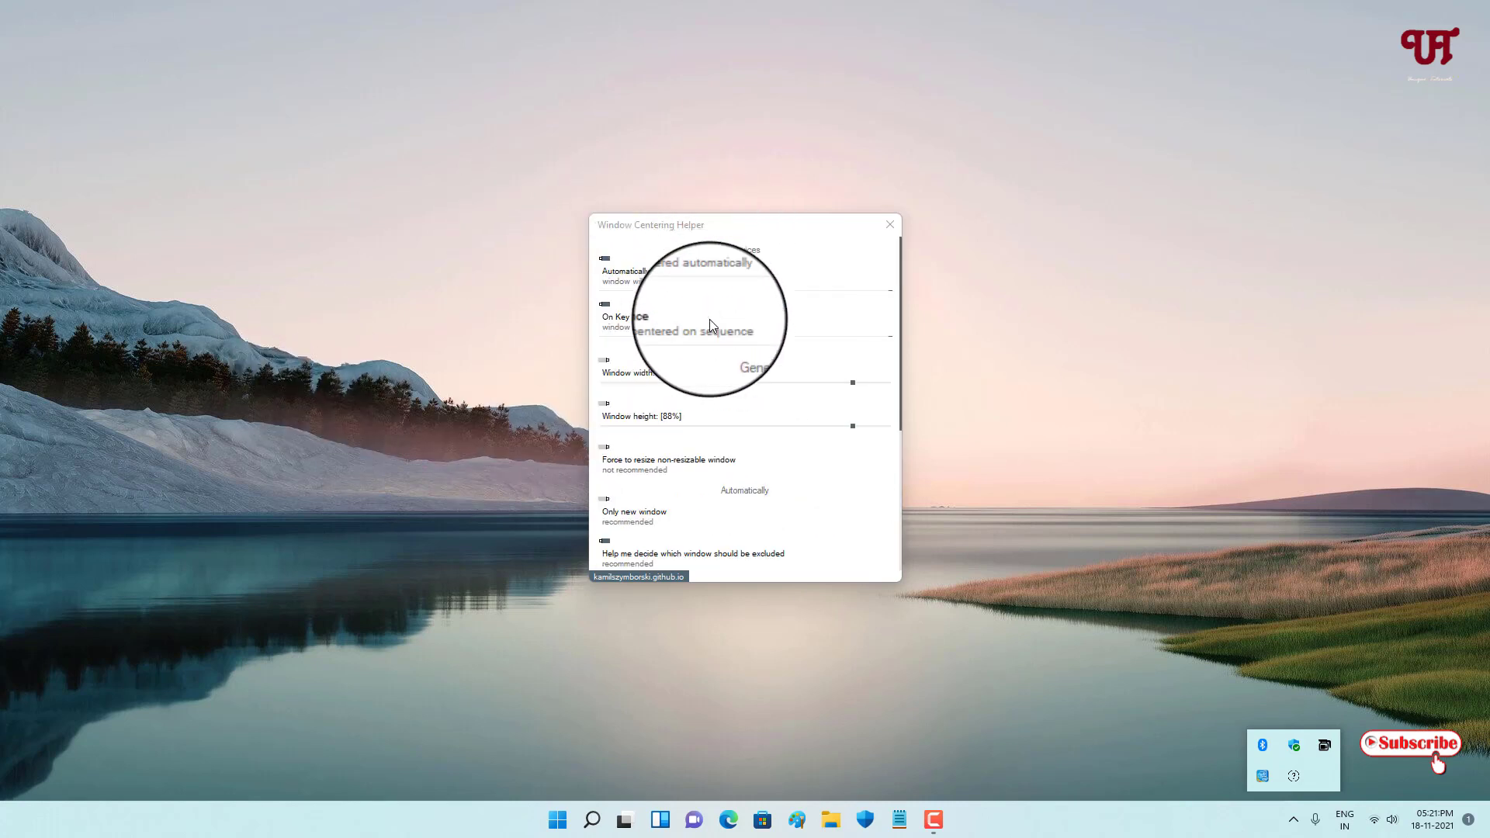
click(892, 227)
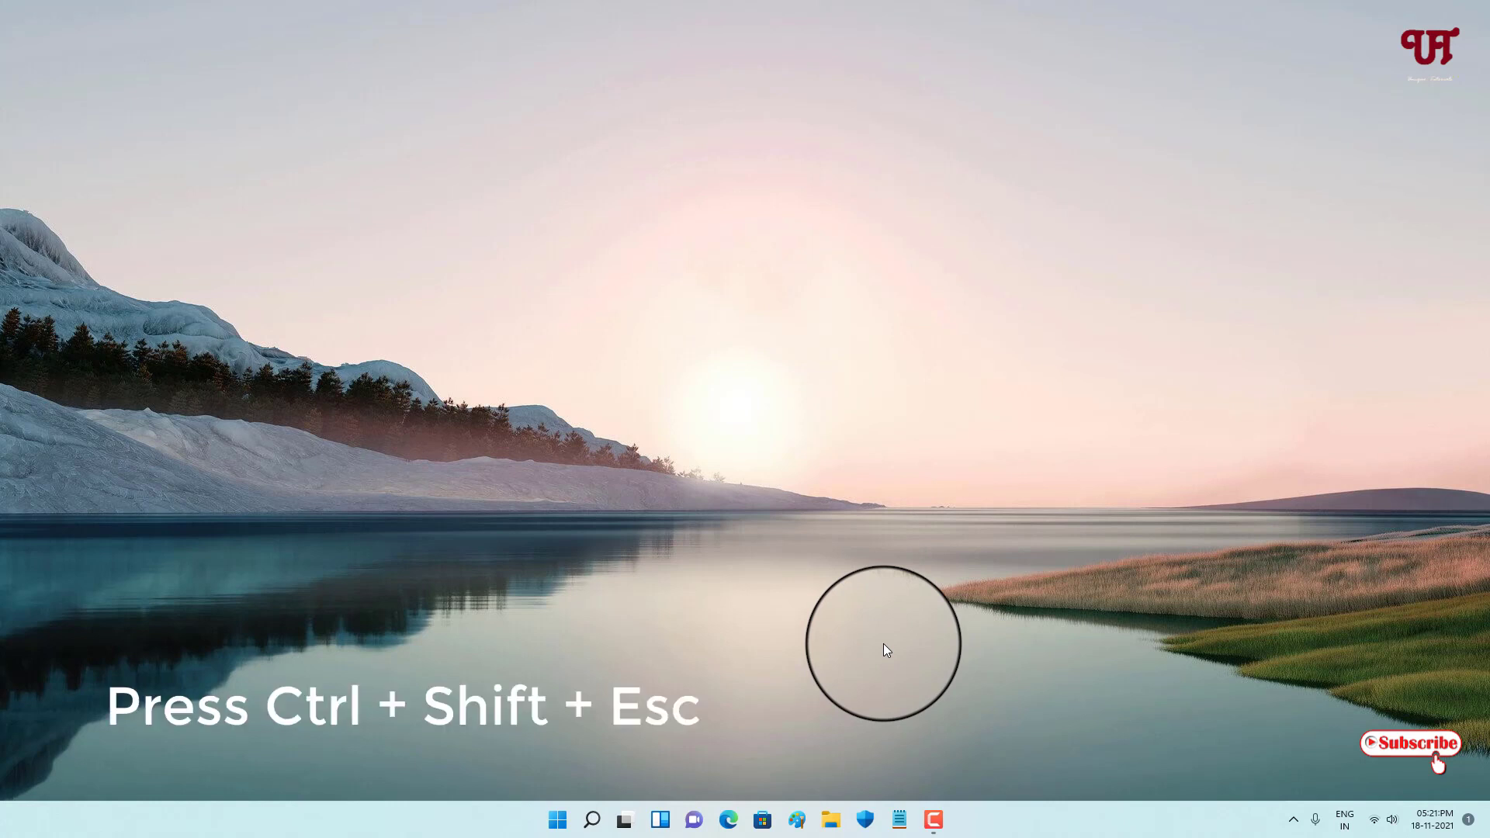
key(ctrl+shift+Escape)
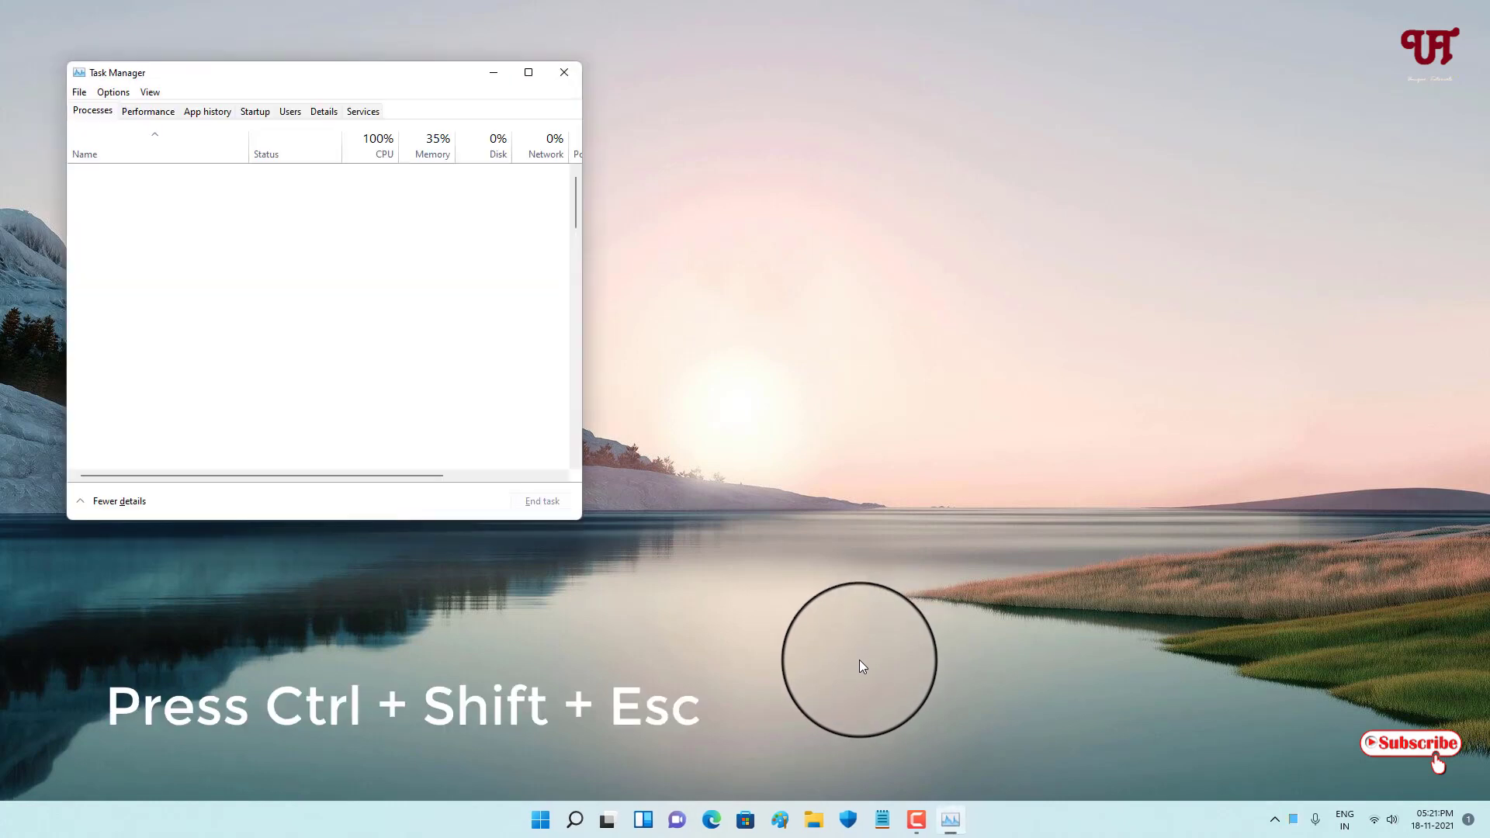
drag(299, 74, 807, 168)
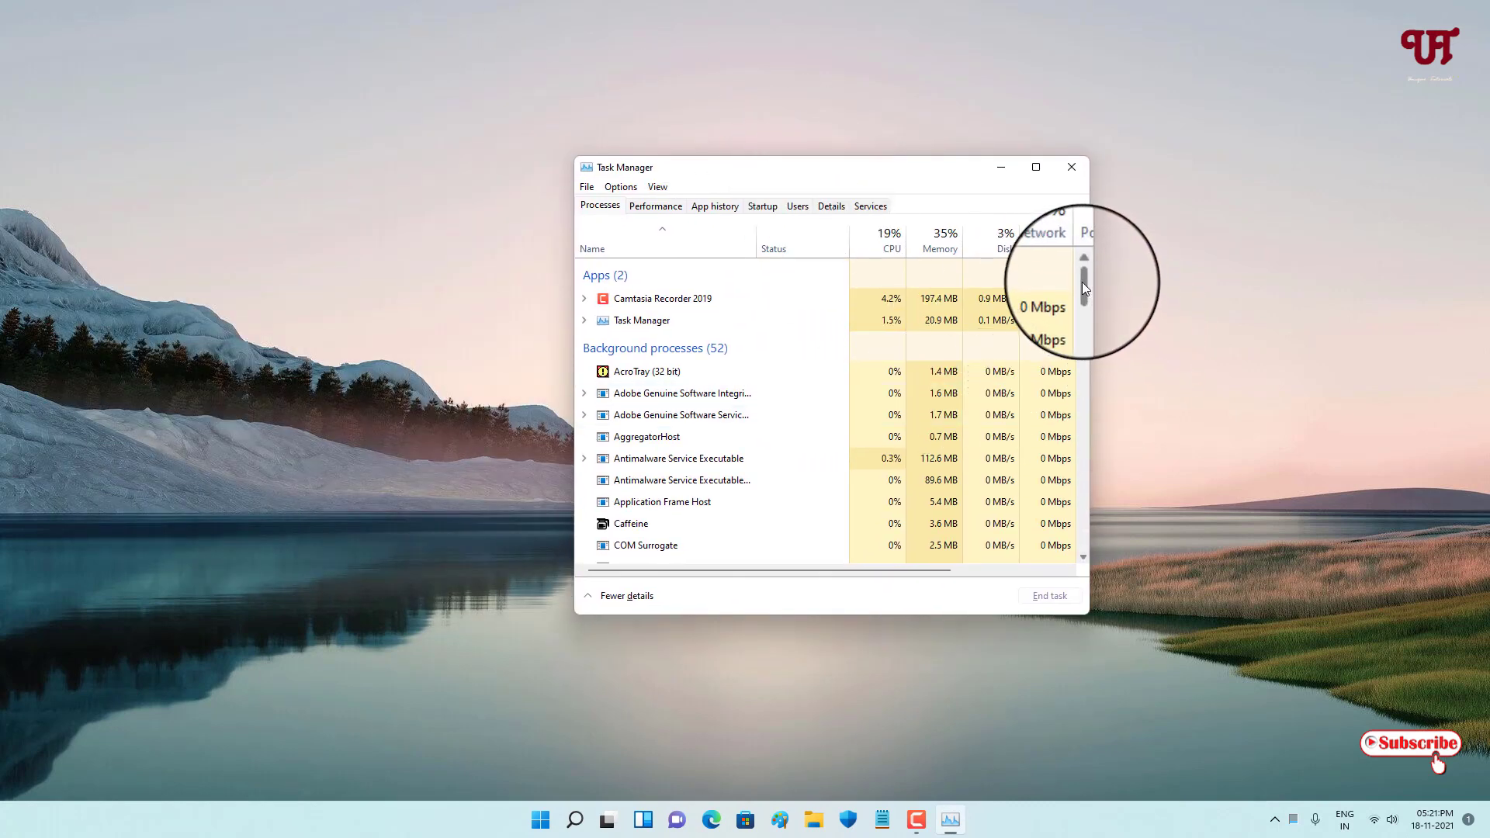
drag(1083, 283, 1084, 371)
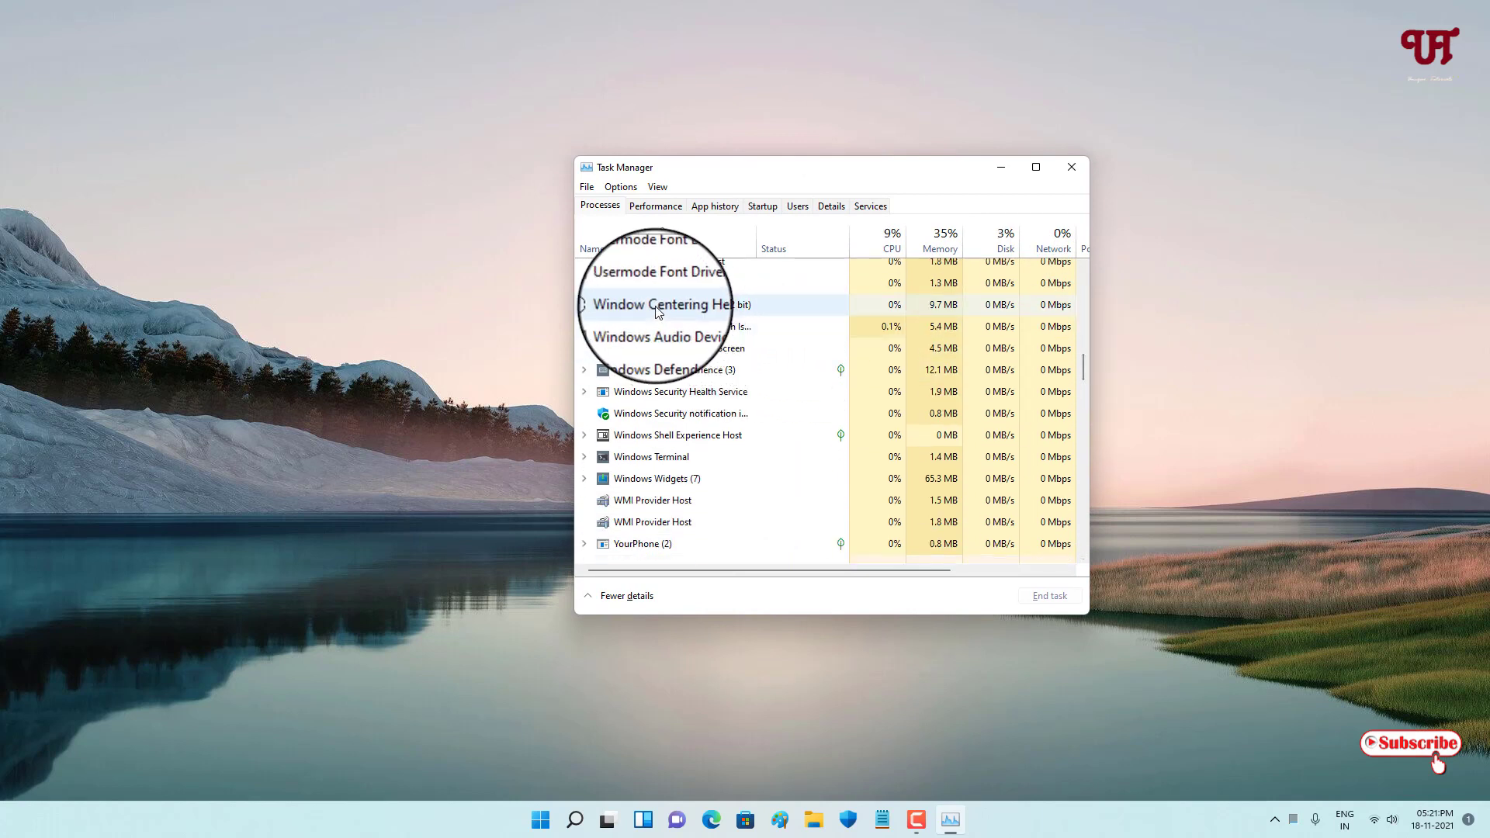
click(657, 309)
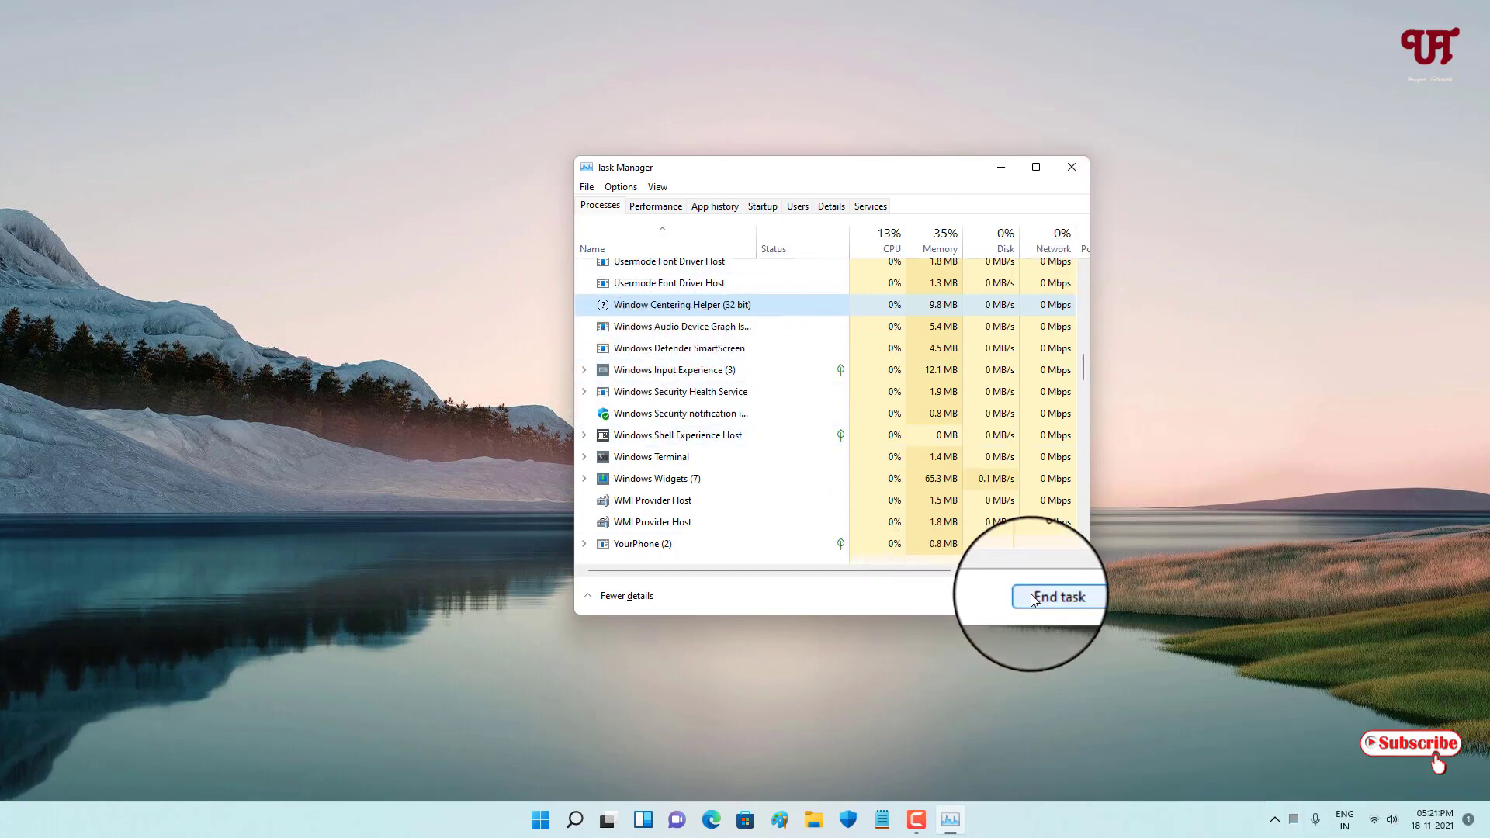
click(1067, 173)
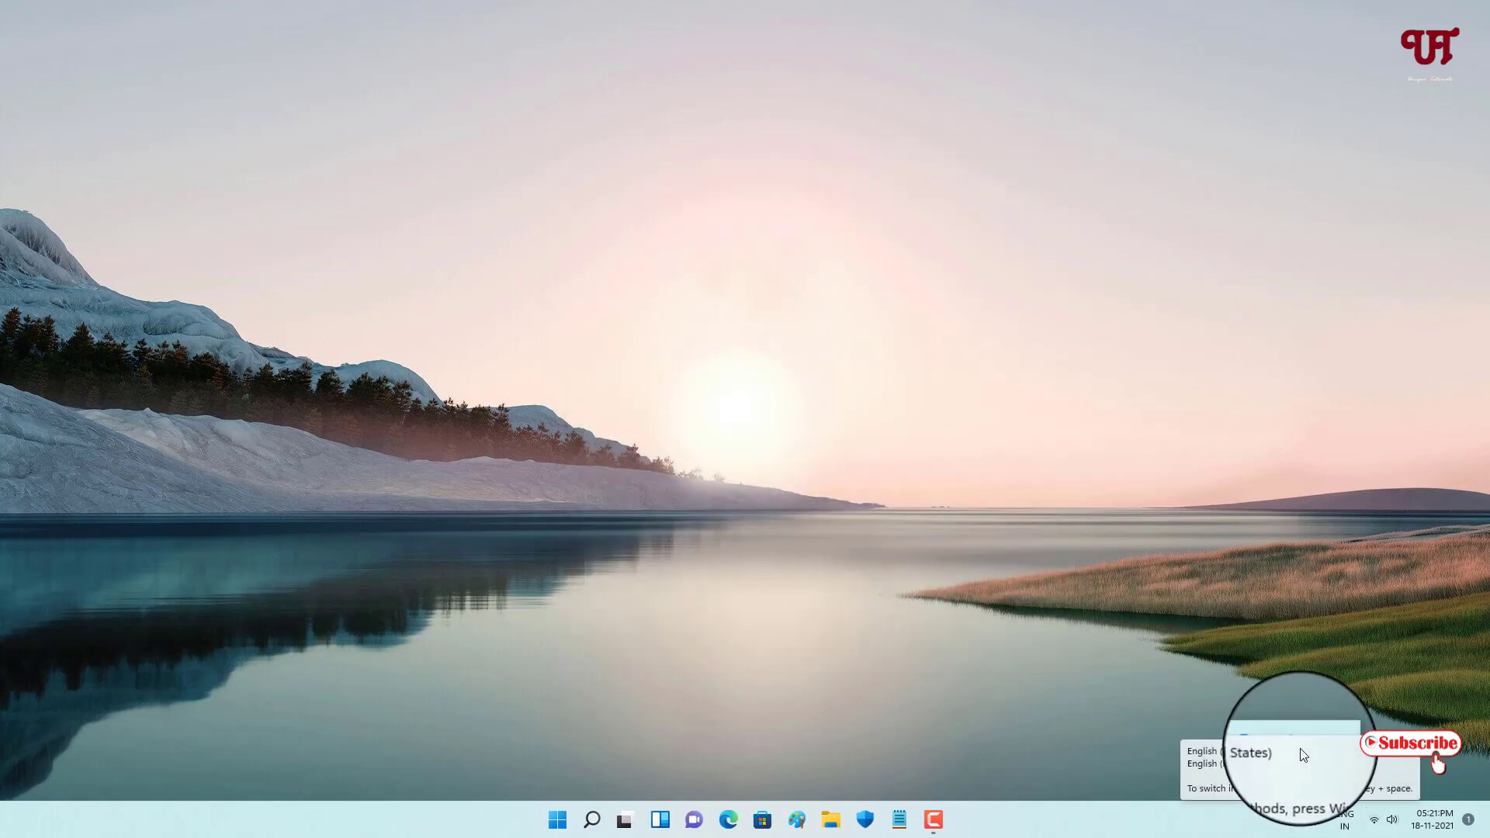
Step: Run shell:startup from the Win+R dialog to open the Startup folder
click(1295, 828)
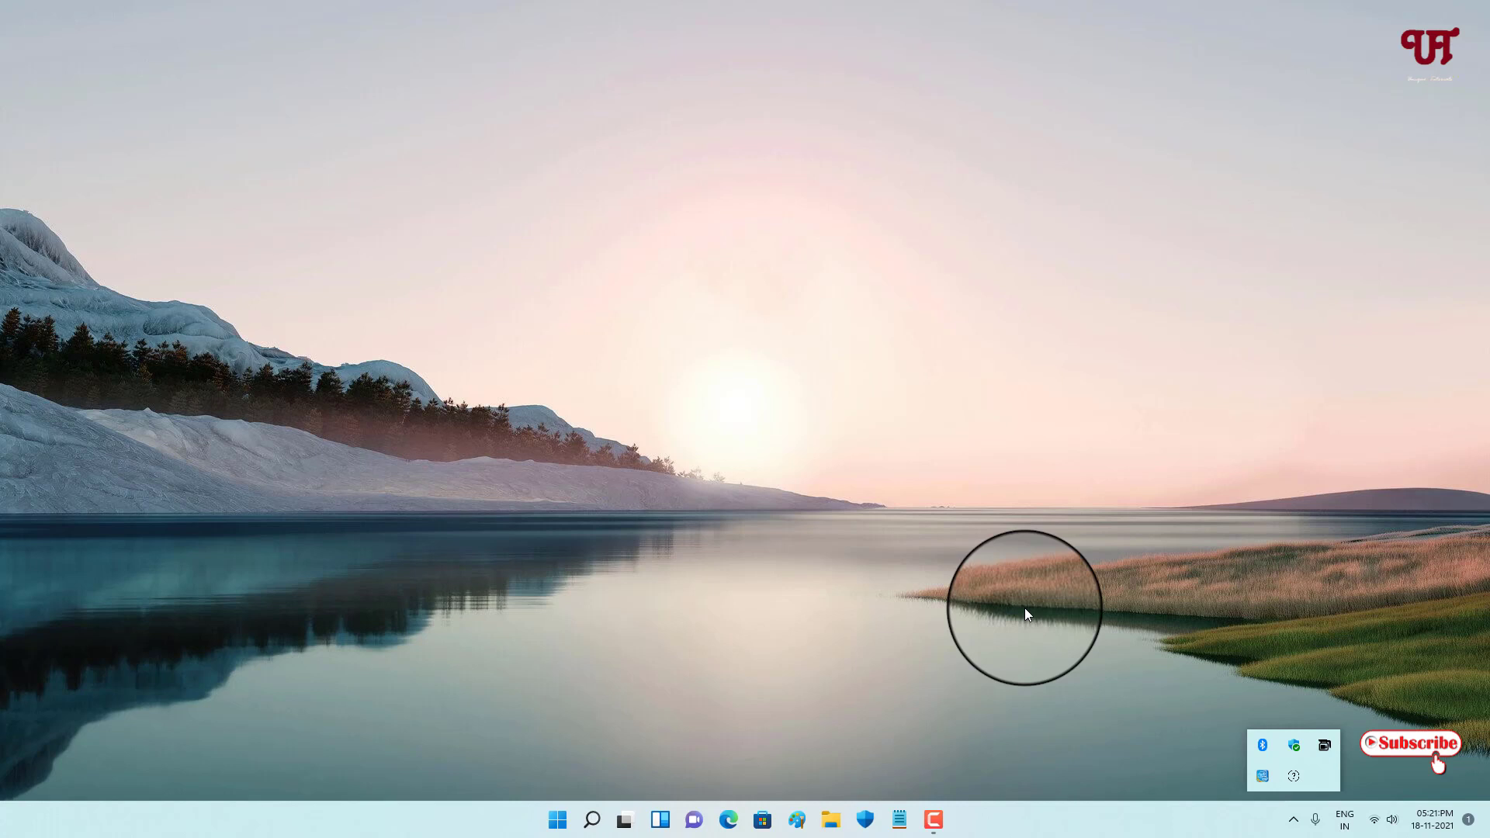
key(super+r)
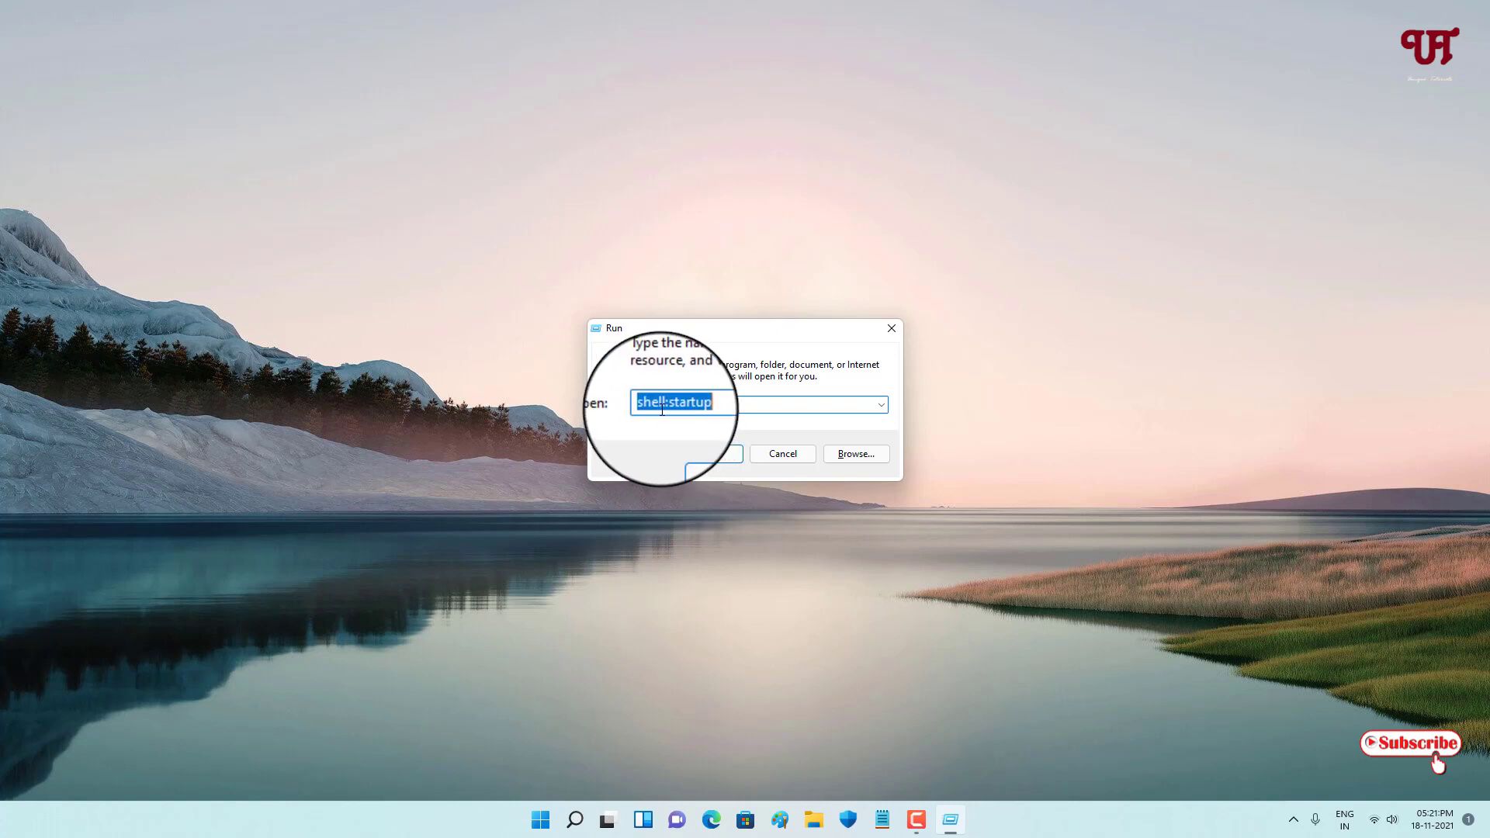
click(709, 455)
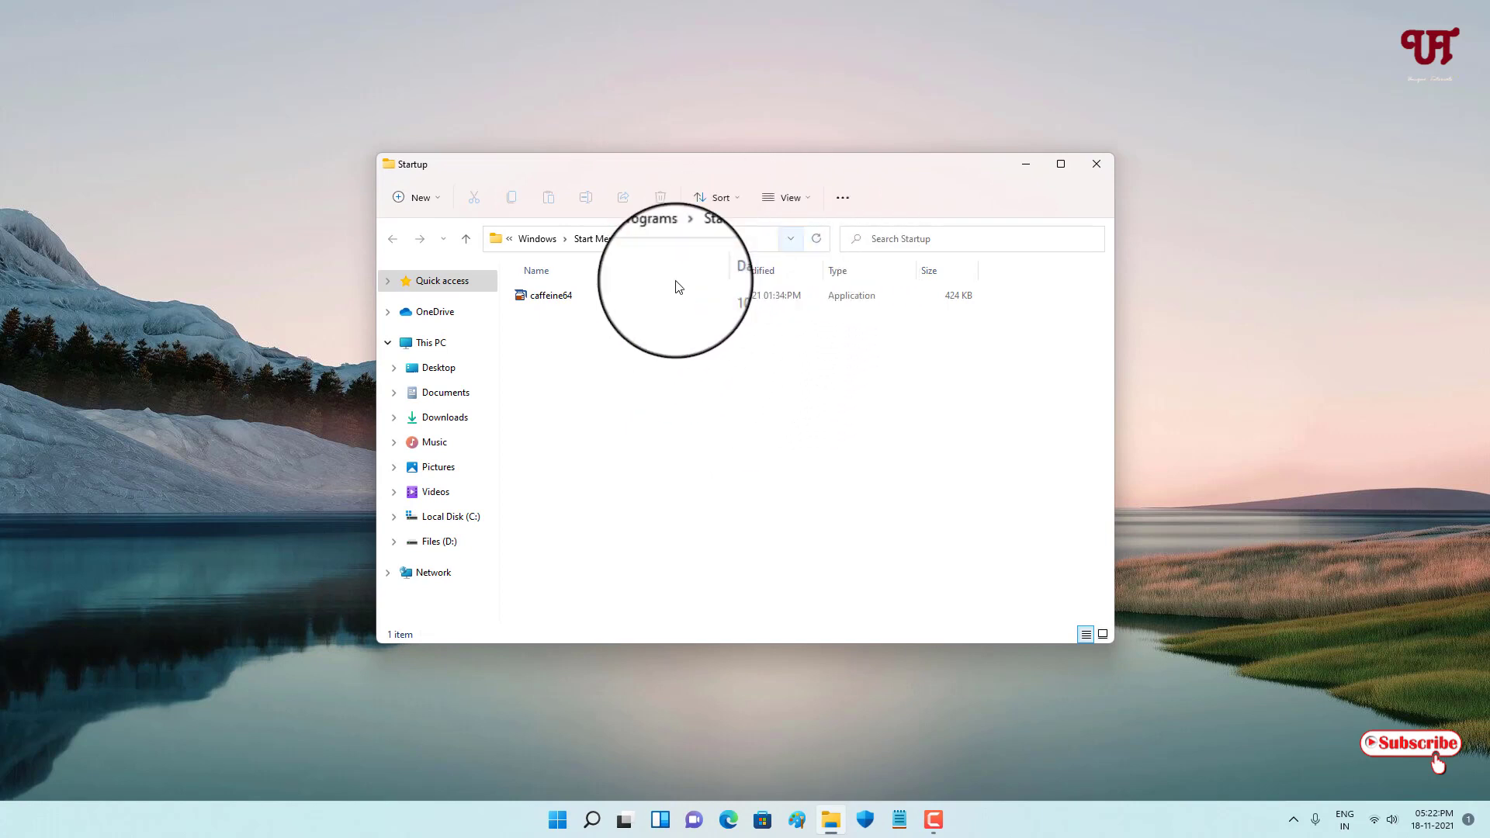
Step: Open Downloads in a second File Explorer window beside the Startup folder
click(834, 815)
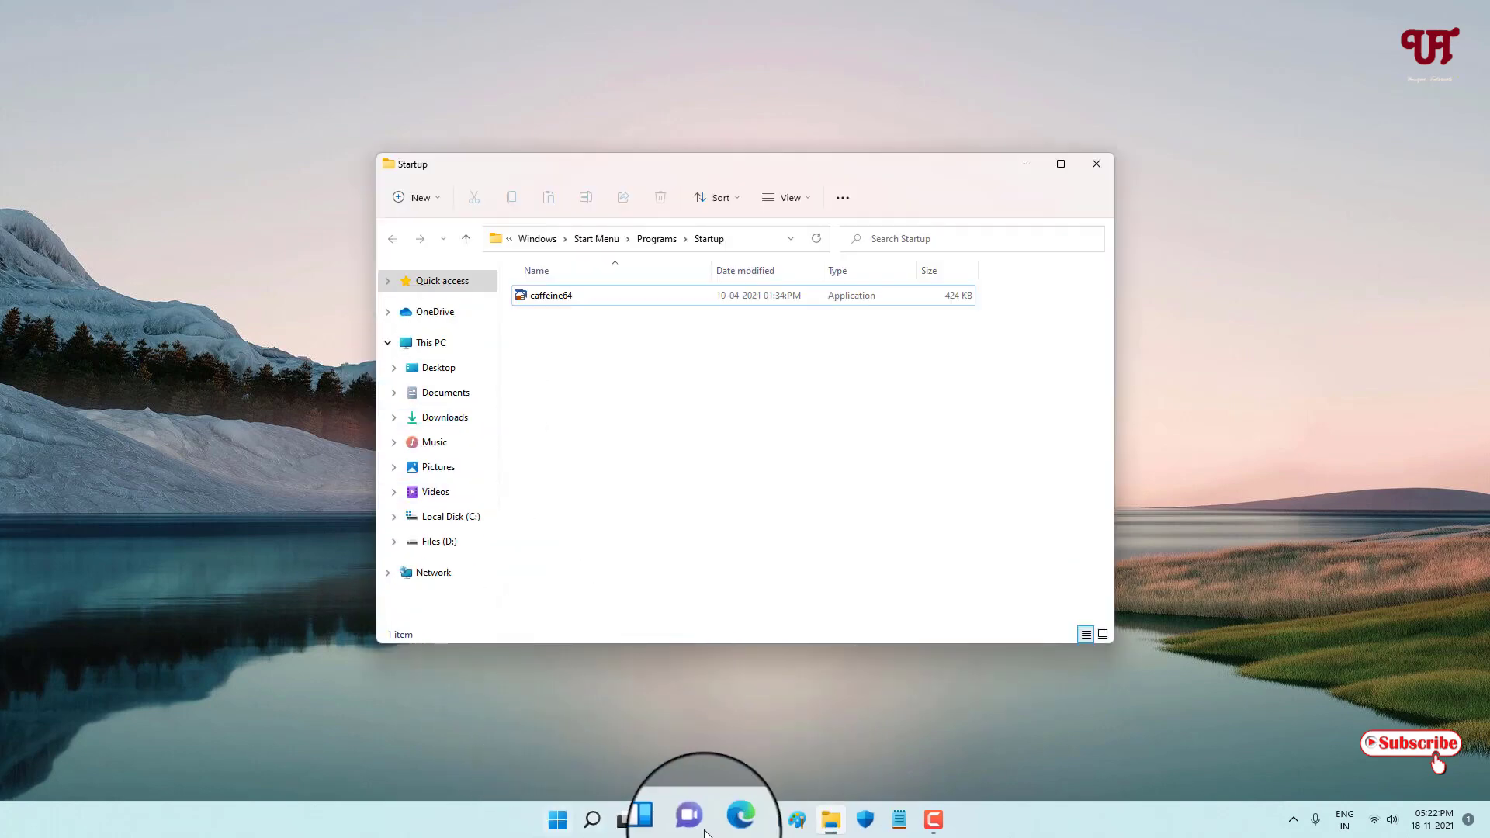
click(556, 820)
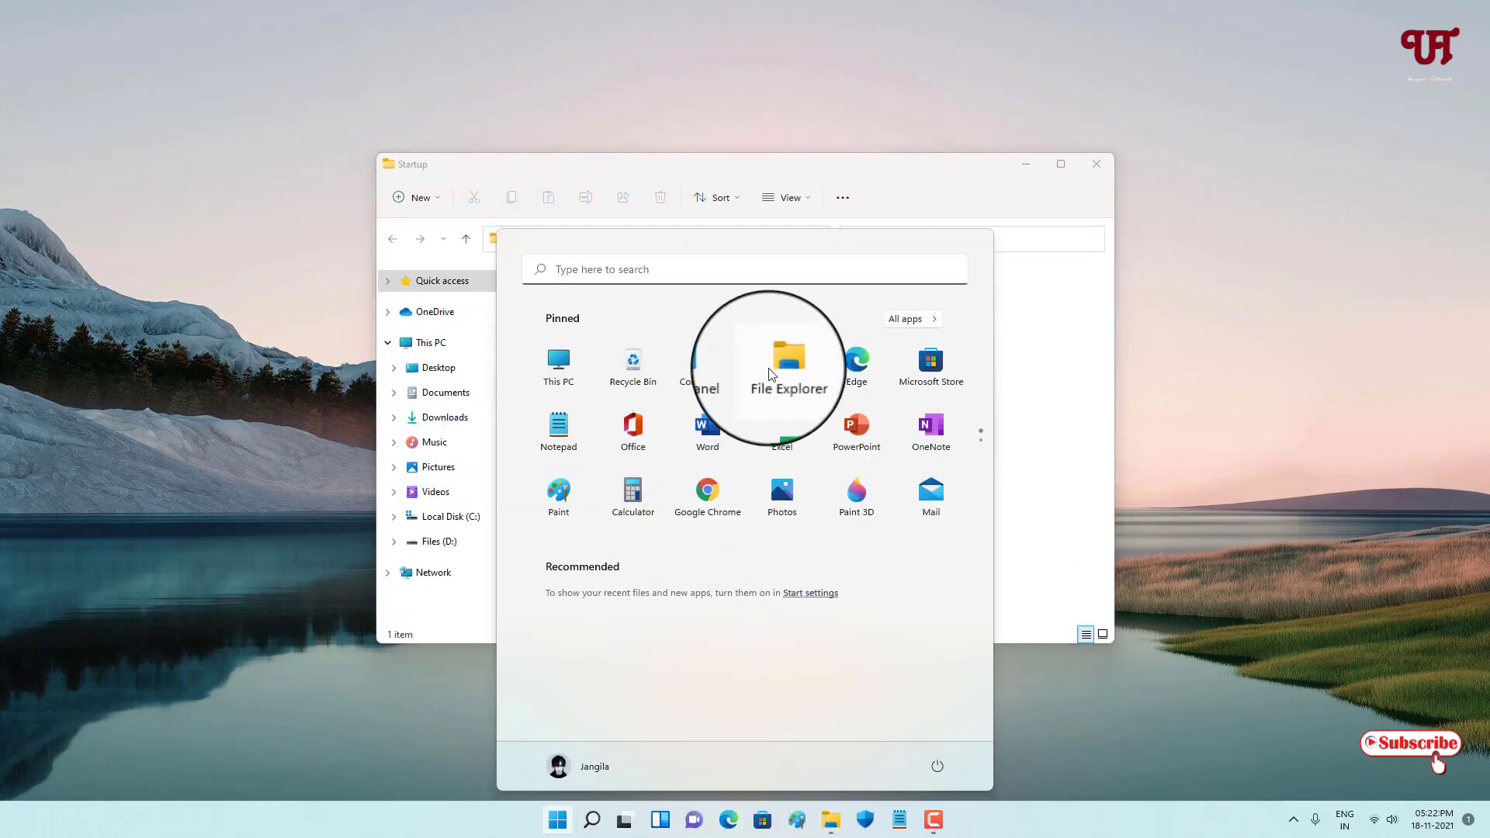
click(778, 364)
double_click(980, 306)
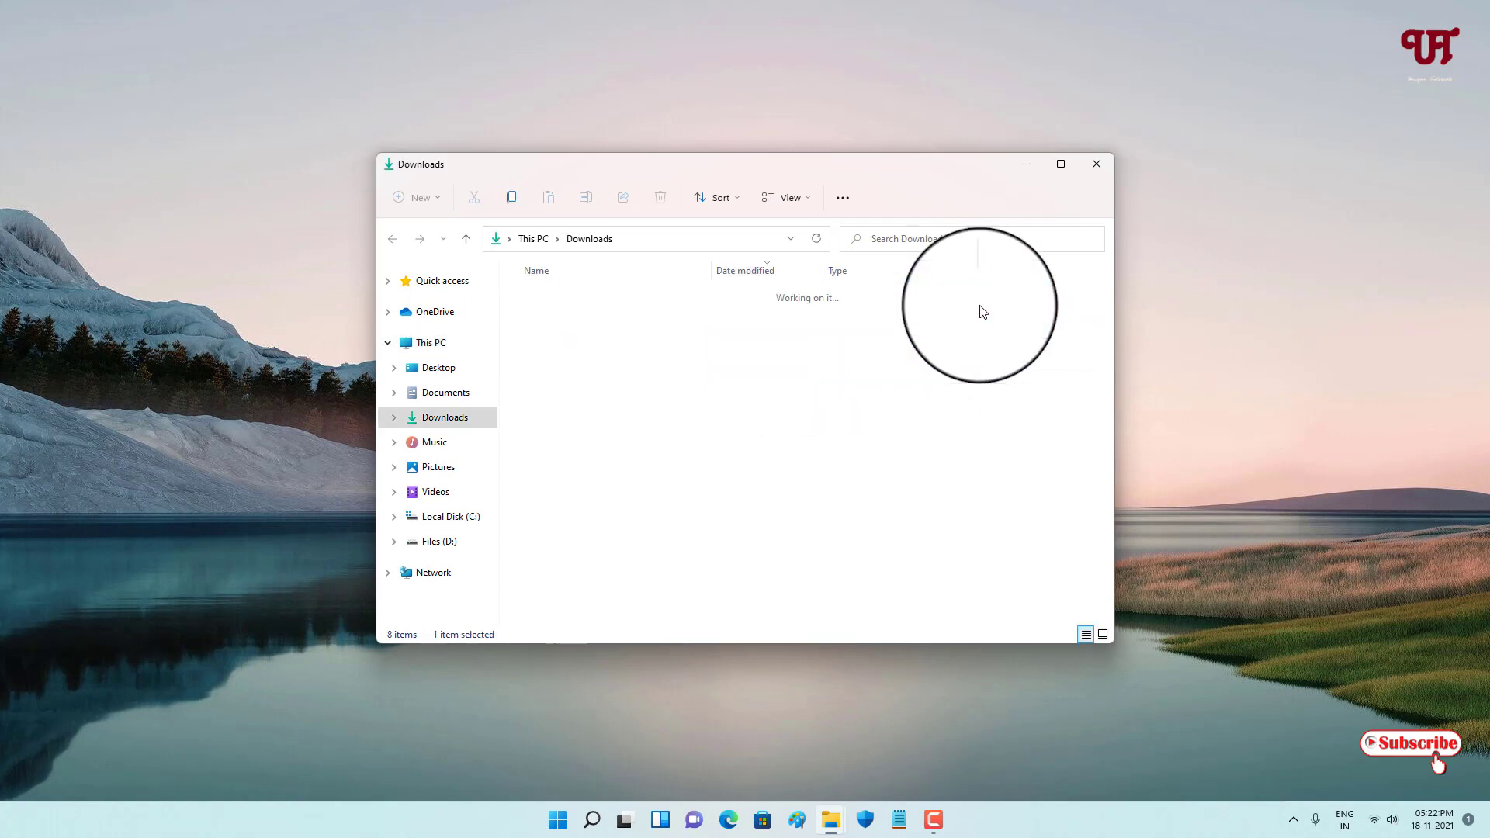
mouse_move(696, 163)
mouse_down()
mouse_move(289, 313)
mouse_move(340, 382)
mouse_up()
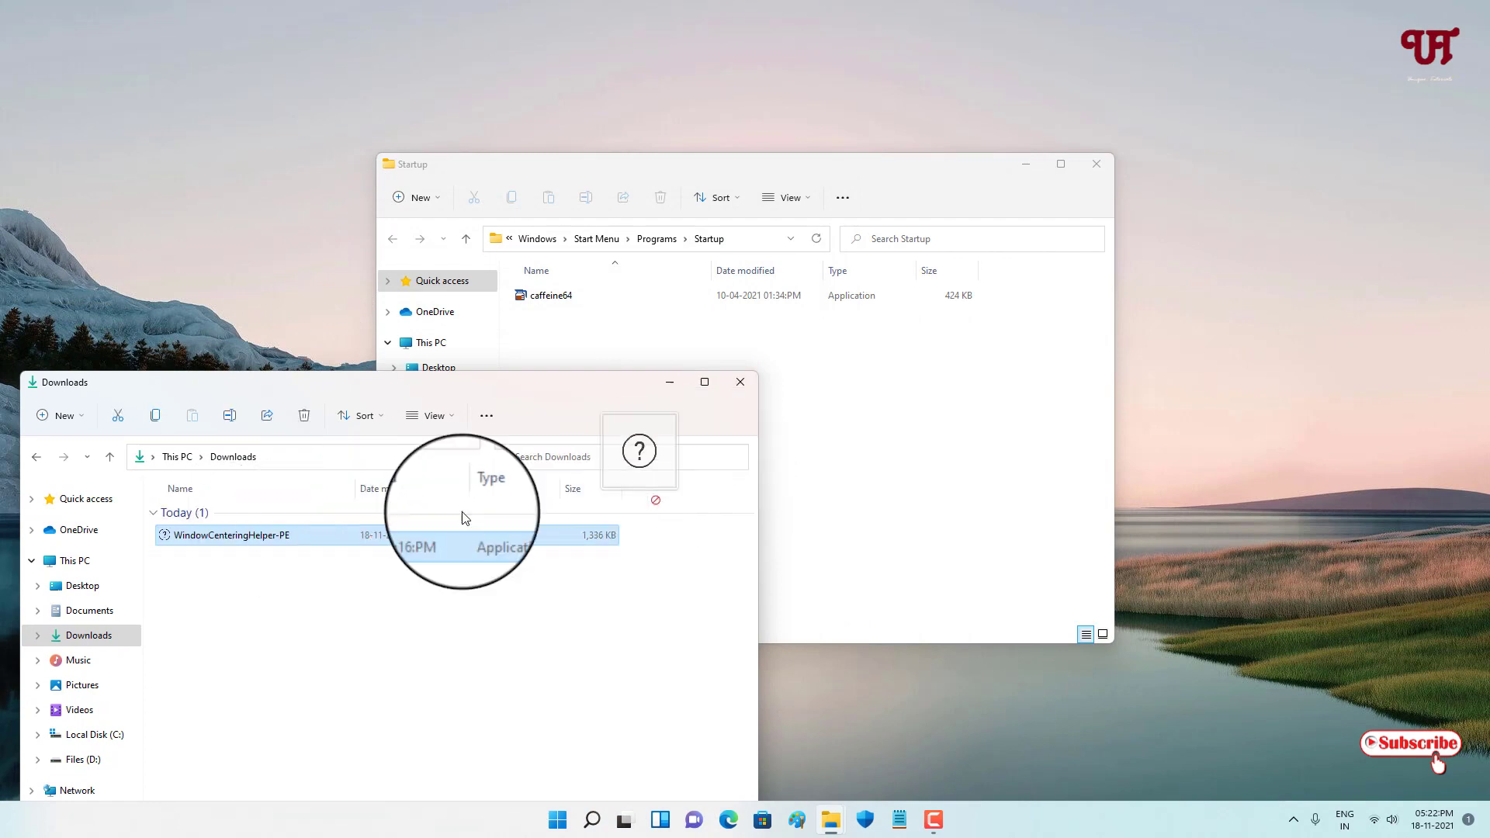
Step: Copy WindowCenteringHelper-PE from Downloads and paste it into the Startup folder
click(277, 544)
right_click(278, 543)
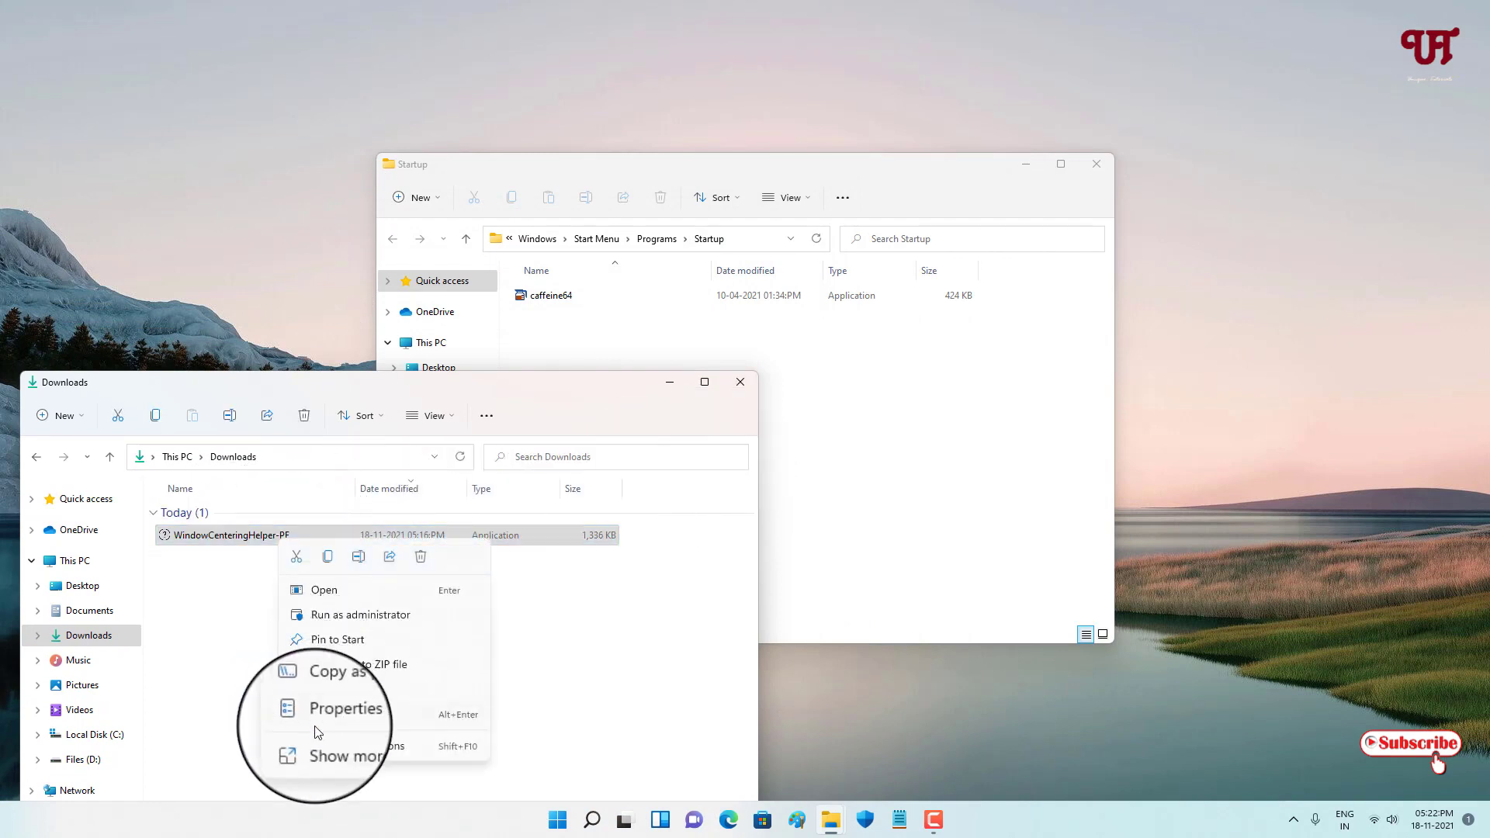
click(328, 567)
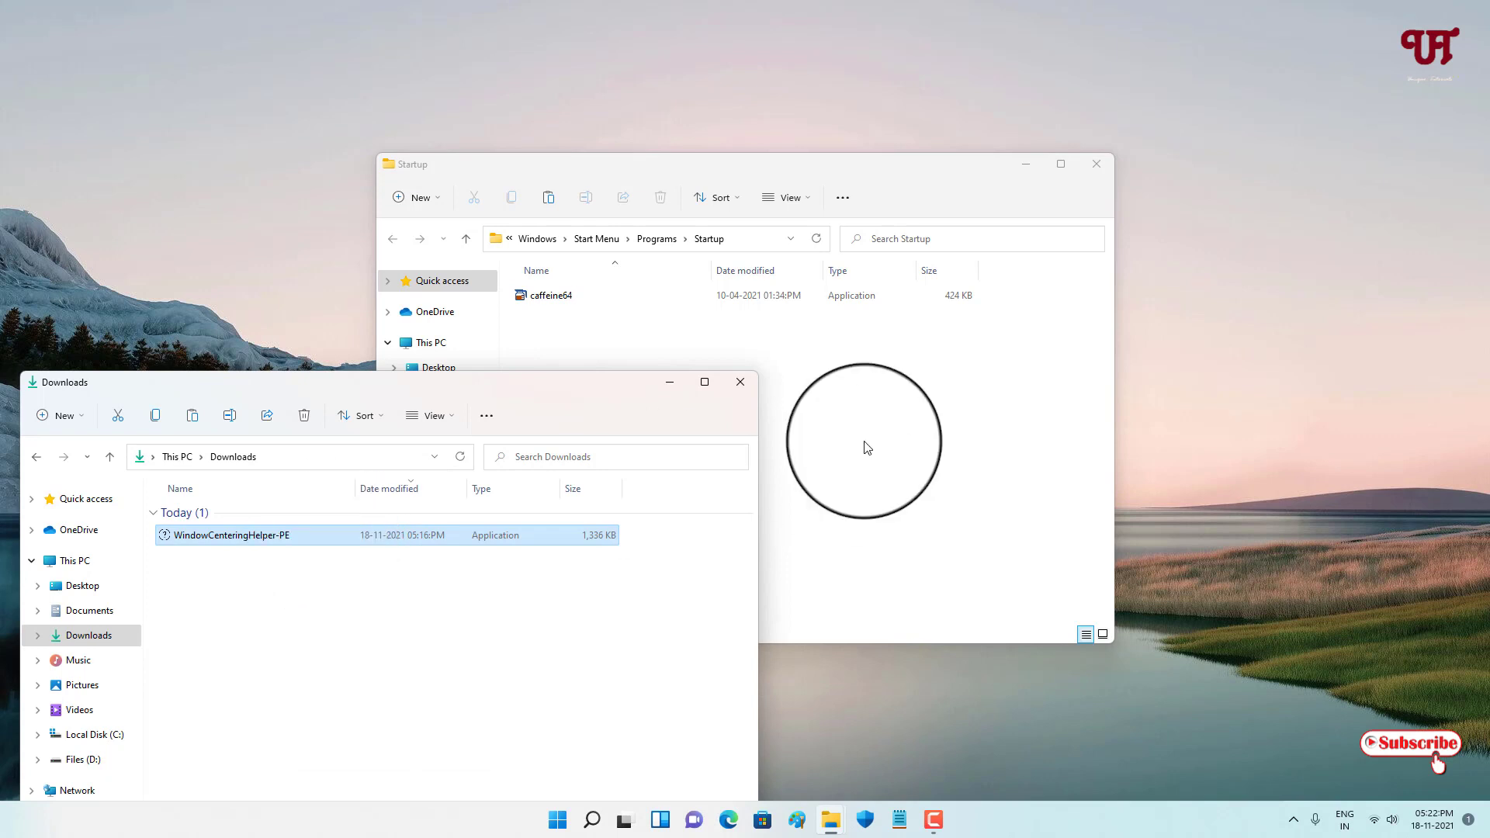
right_click(863, 392)
click(873, 389)
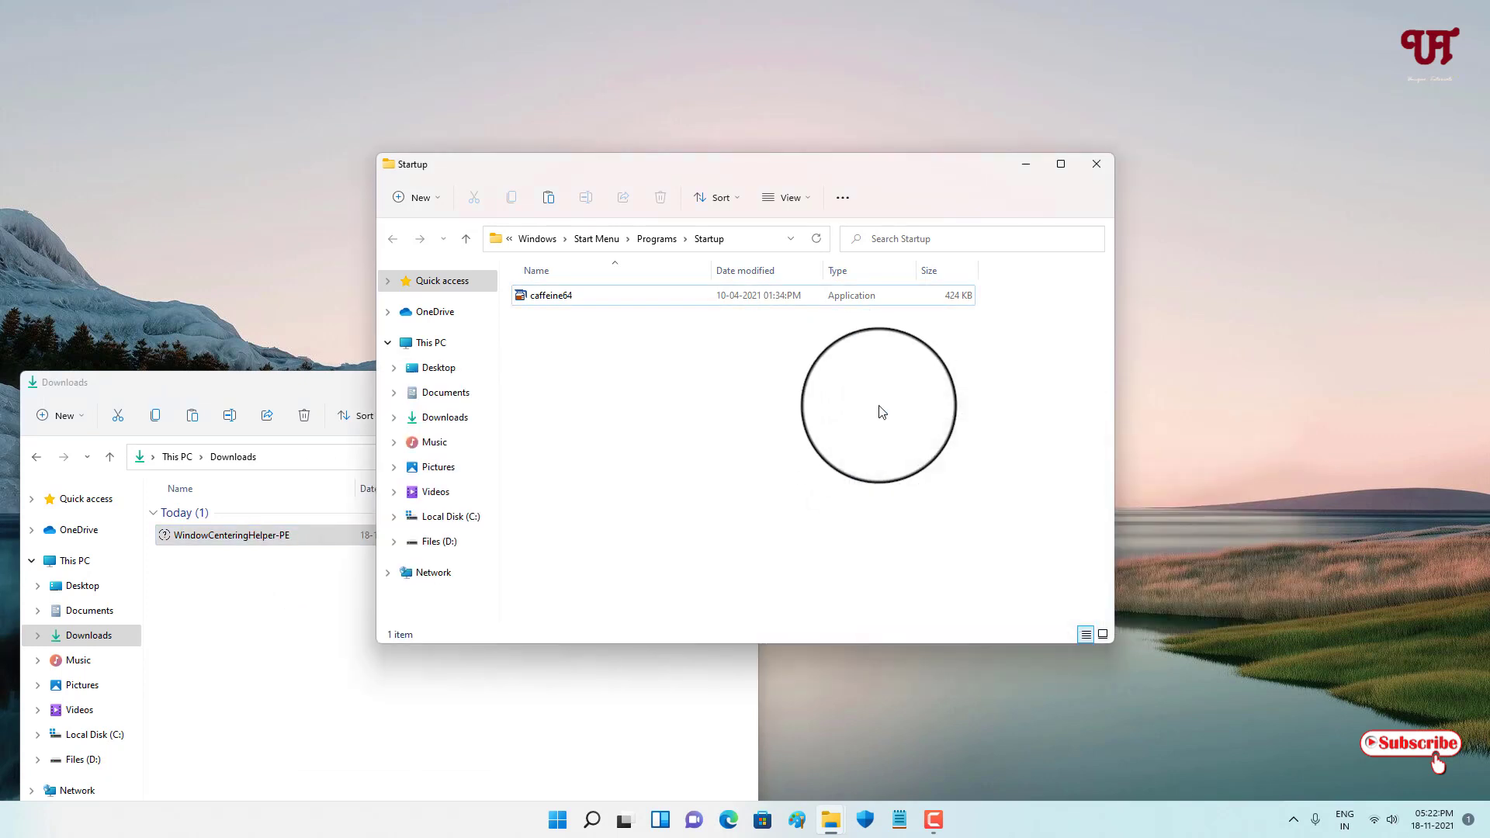
Step: Close the Downloads window, then the Startup folder window
click(292, 382)
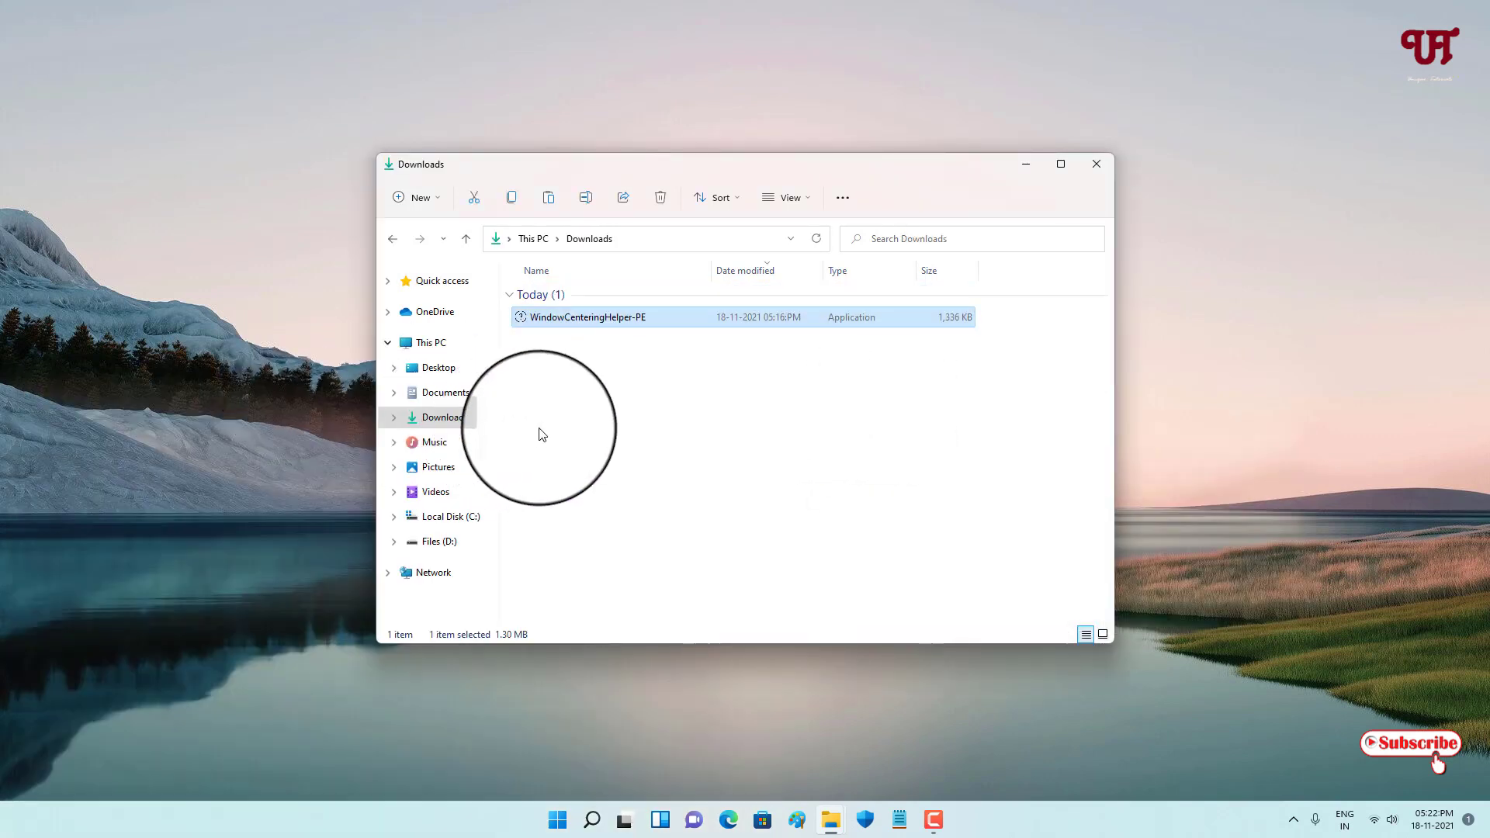
click(1096, 163)
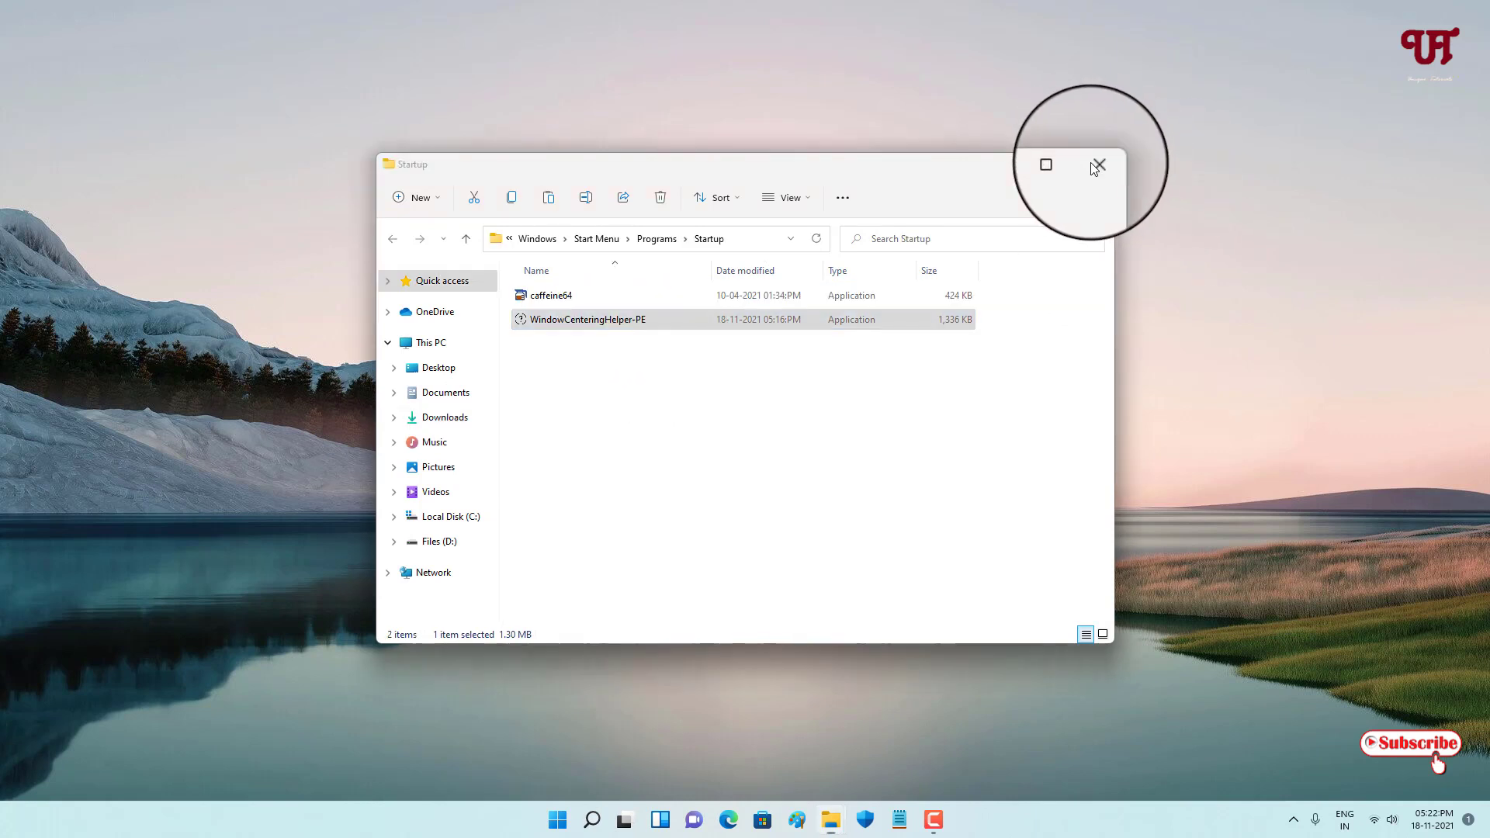
click(868, 390)
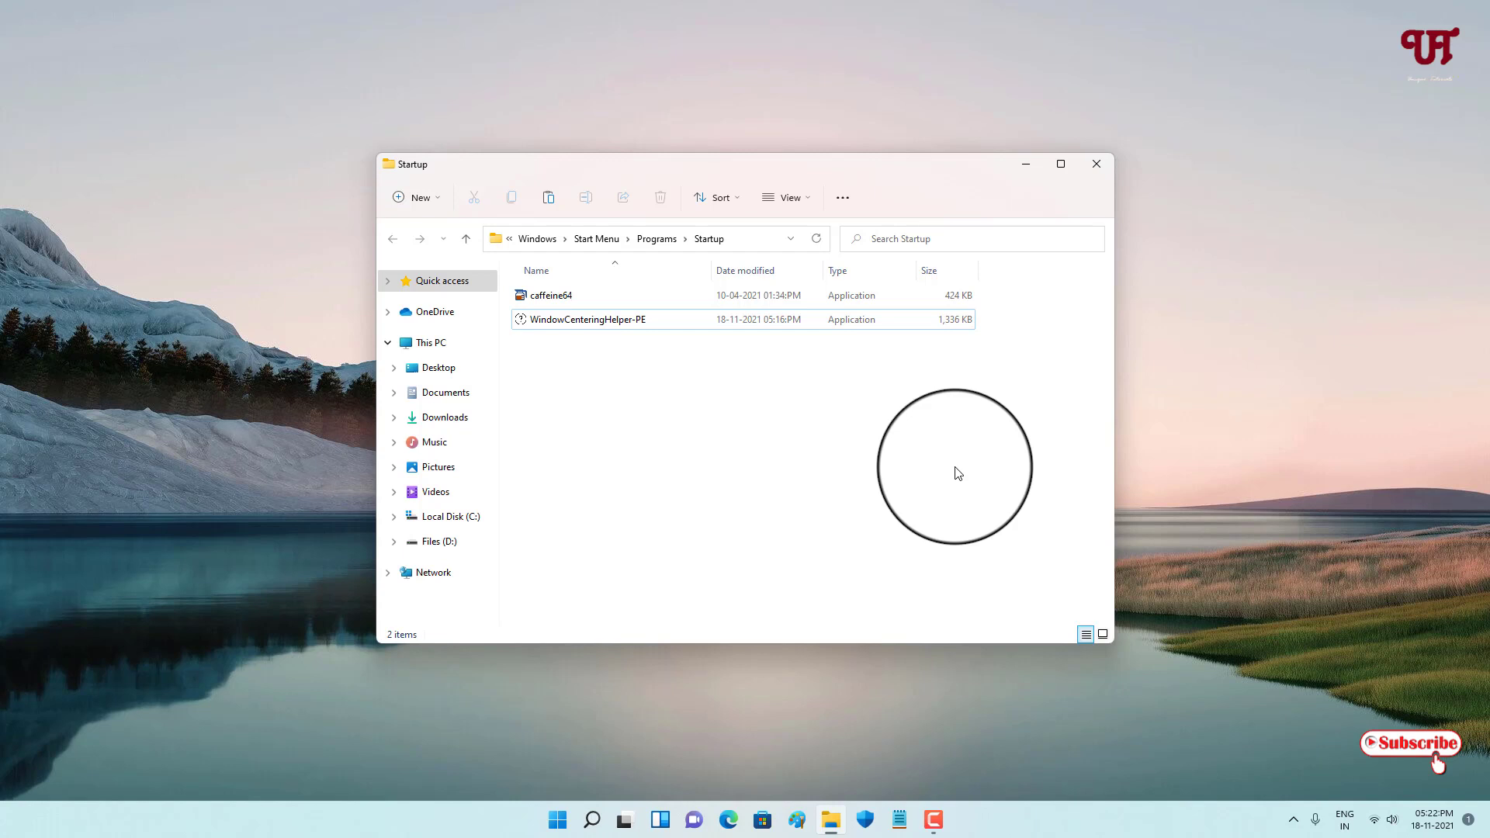
click(1096, 163)
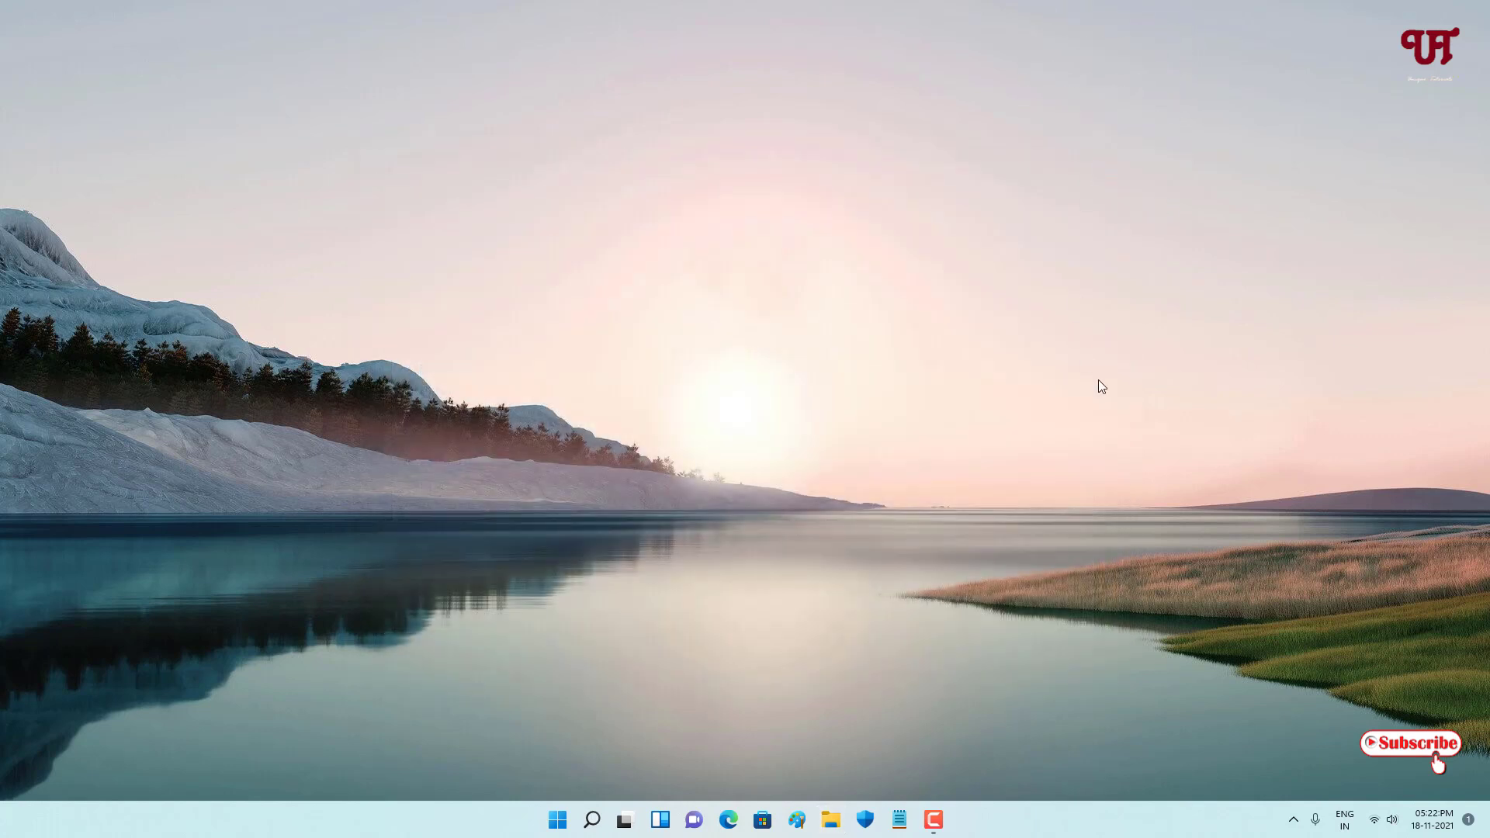